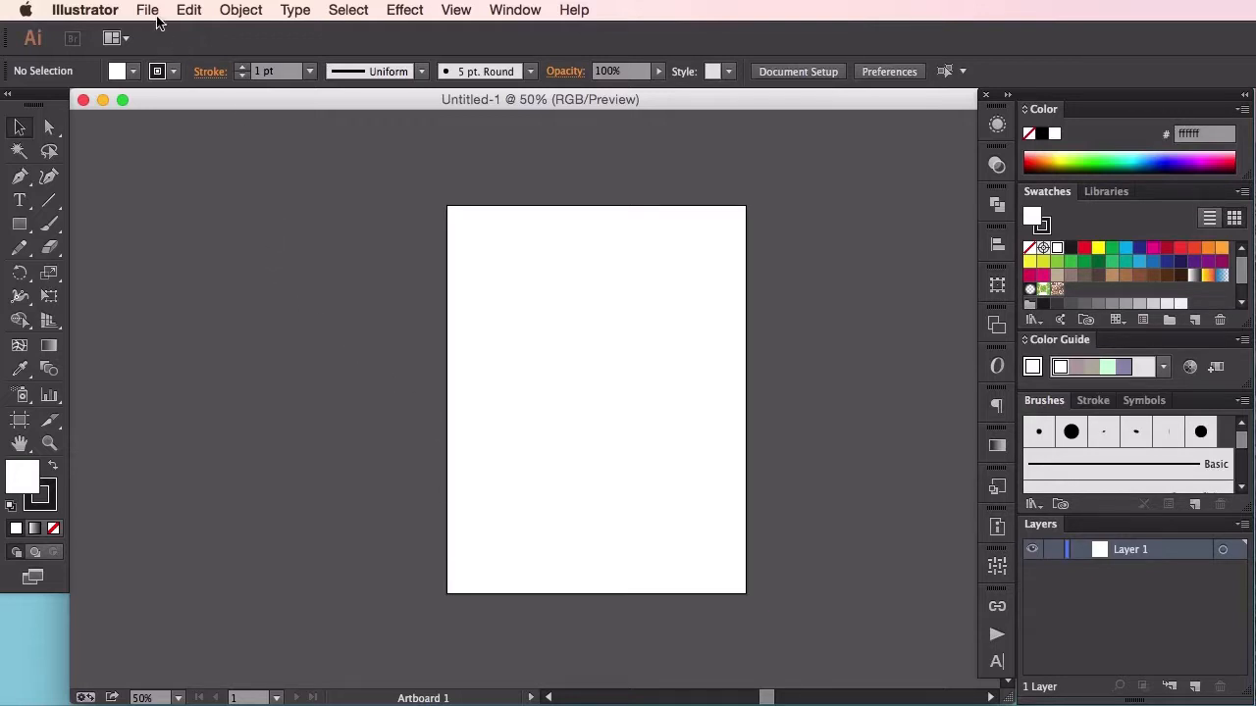
pyautogui.click(153, 11)
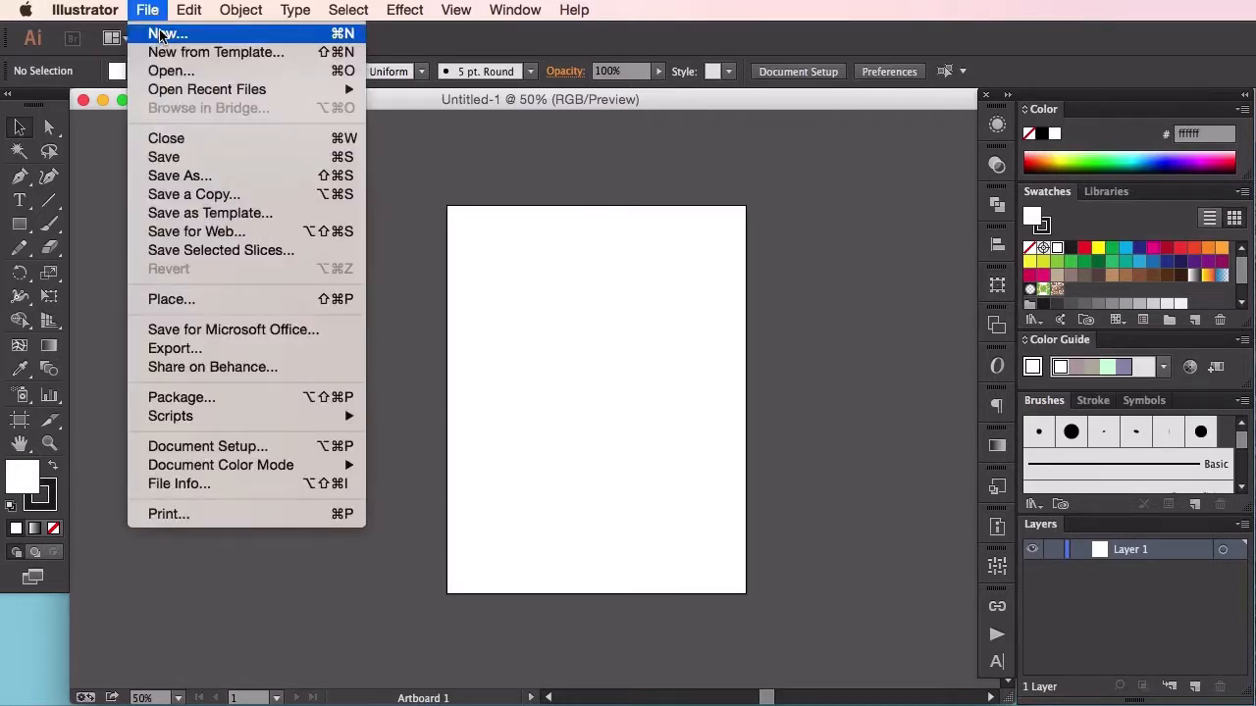
pyautogui.click(162, 35)
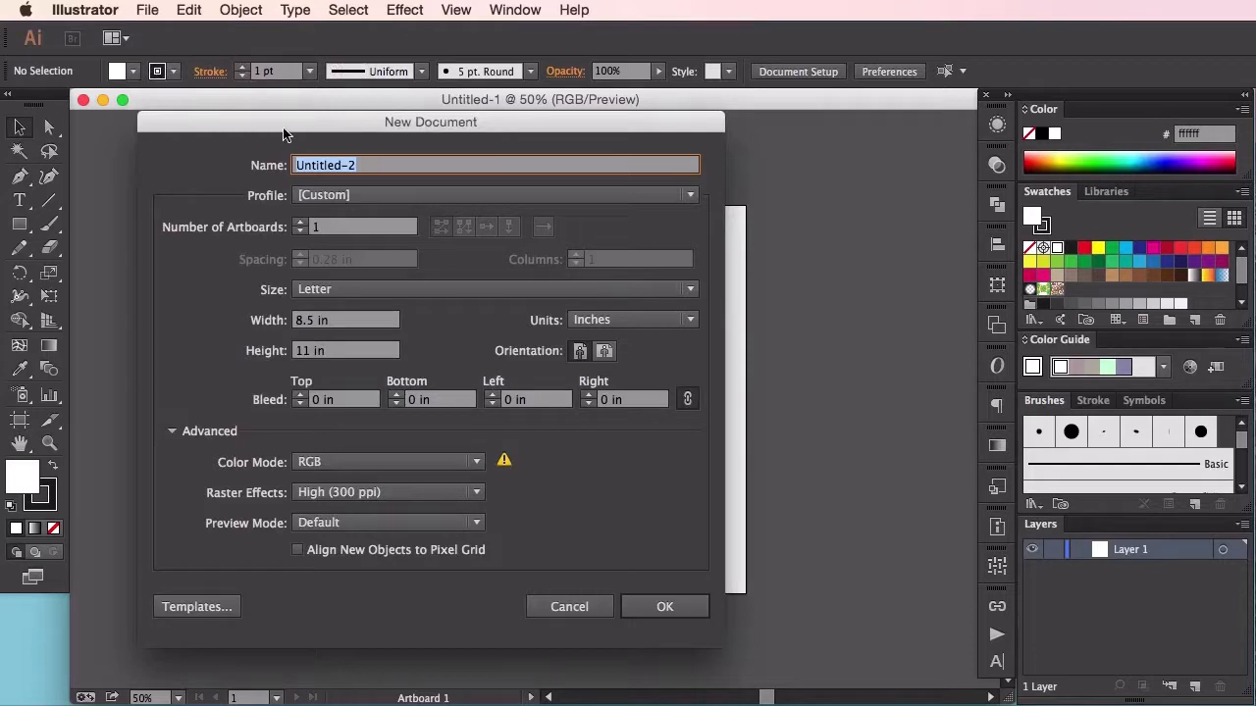
pyautogui.moveTo(284, 128); pyautogui.dragTo(406, 153)
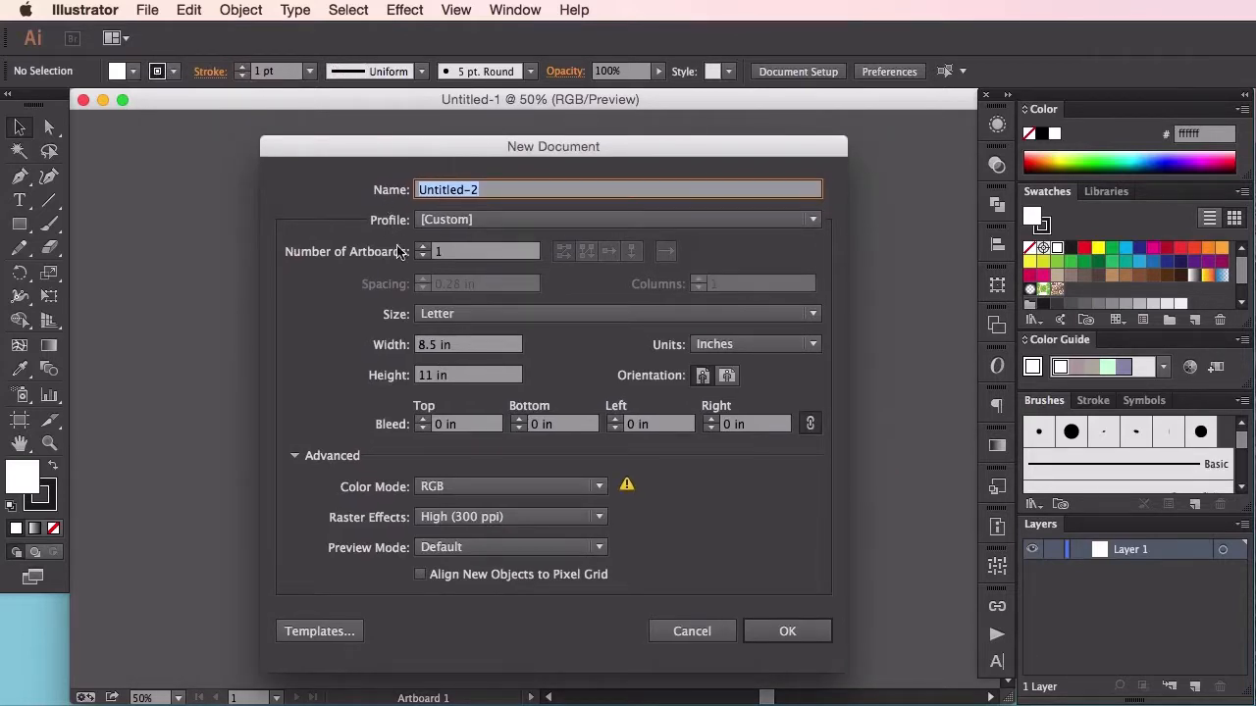
pyautogui.click(441, 314)
pyautogui.click(451, 363)
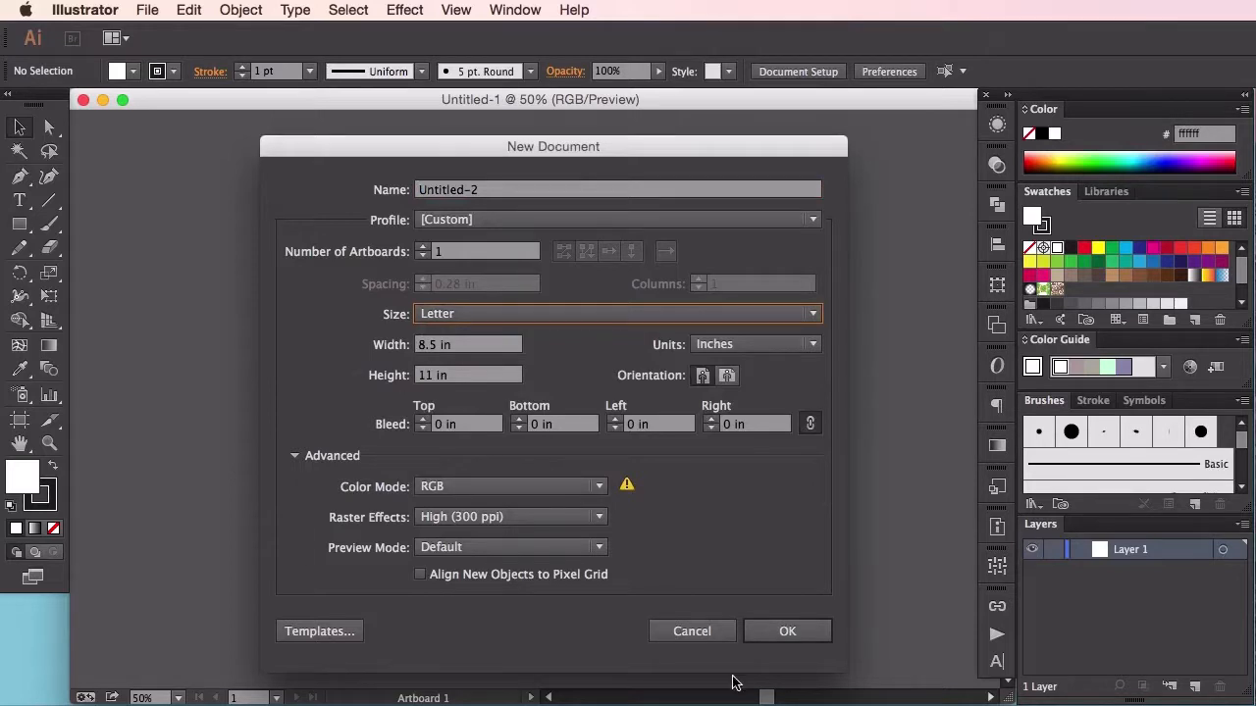
pyautogui.click(693, 633)
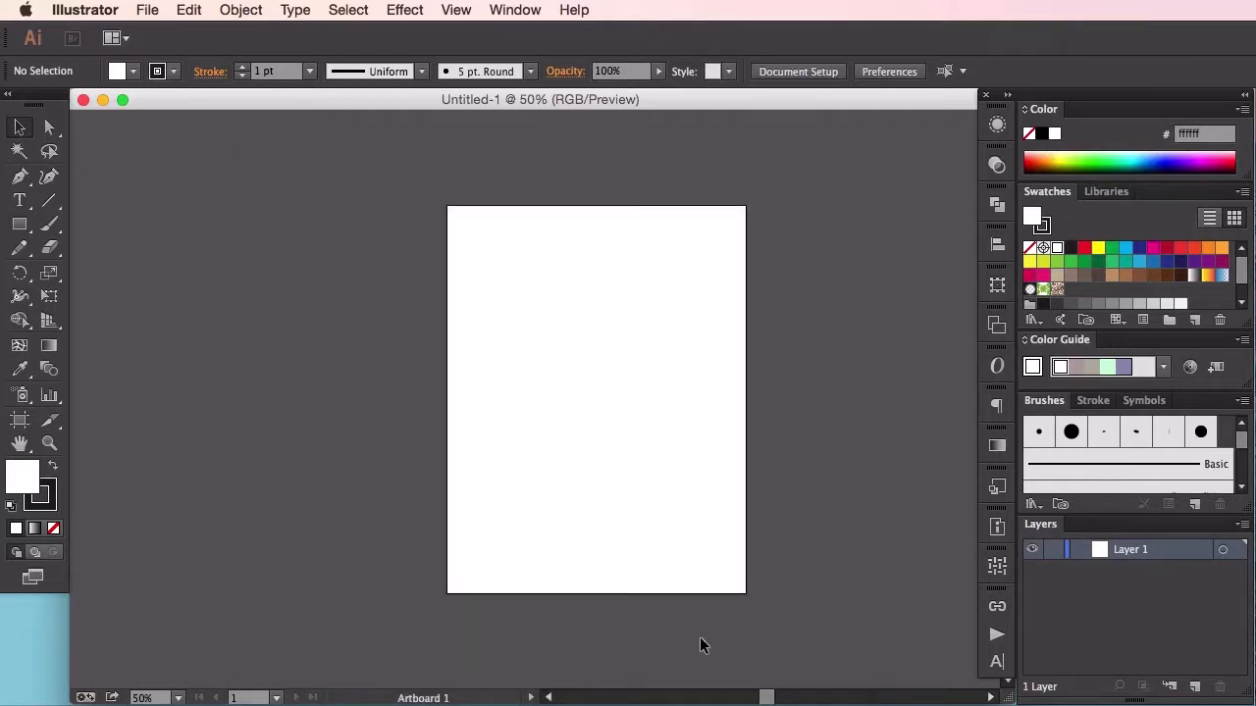
# Create a vertical line segment 1.39 in long at a 90° angle just above the artboard.
pyautogui.click(44, 206)
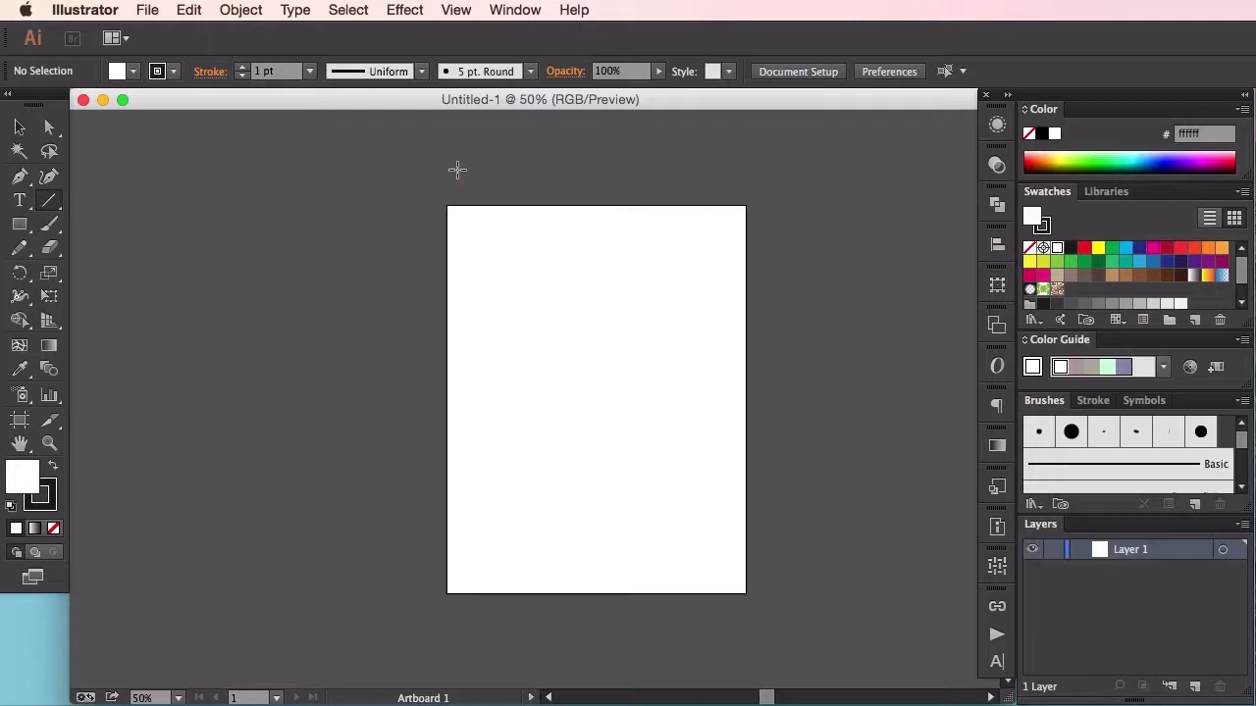
pyautogui.click(458, 169)
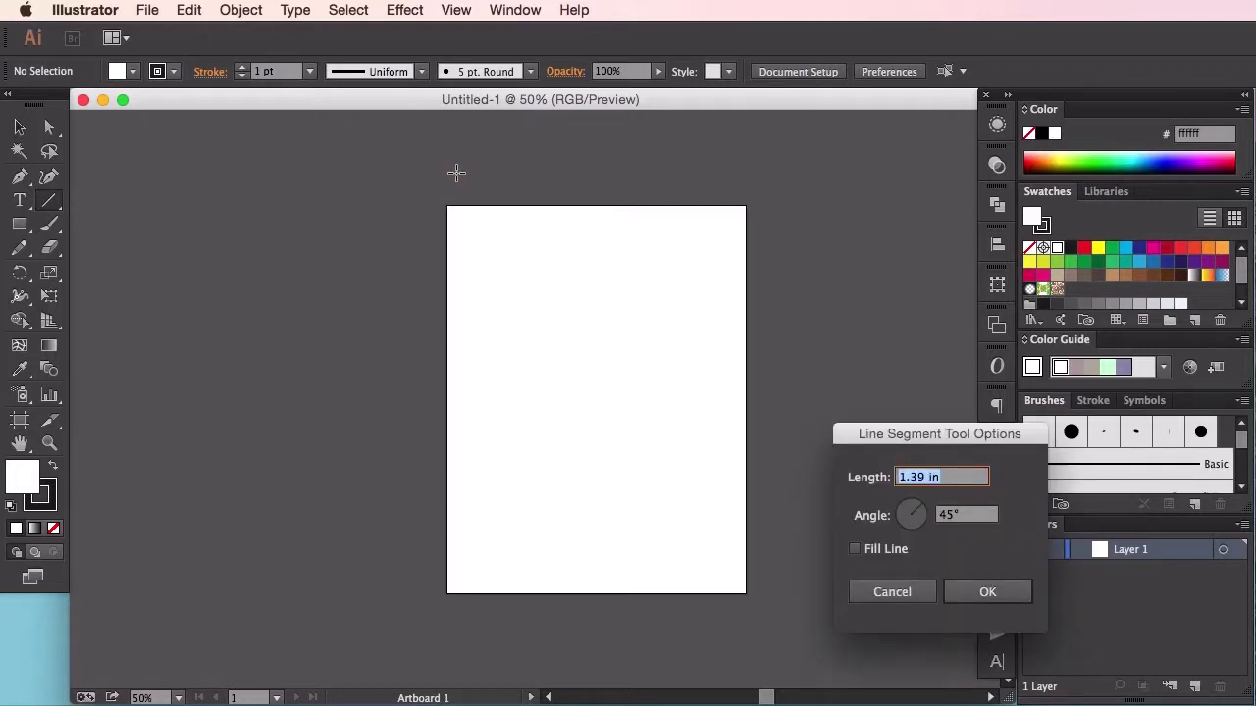
pyautogui.click(942, 514)
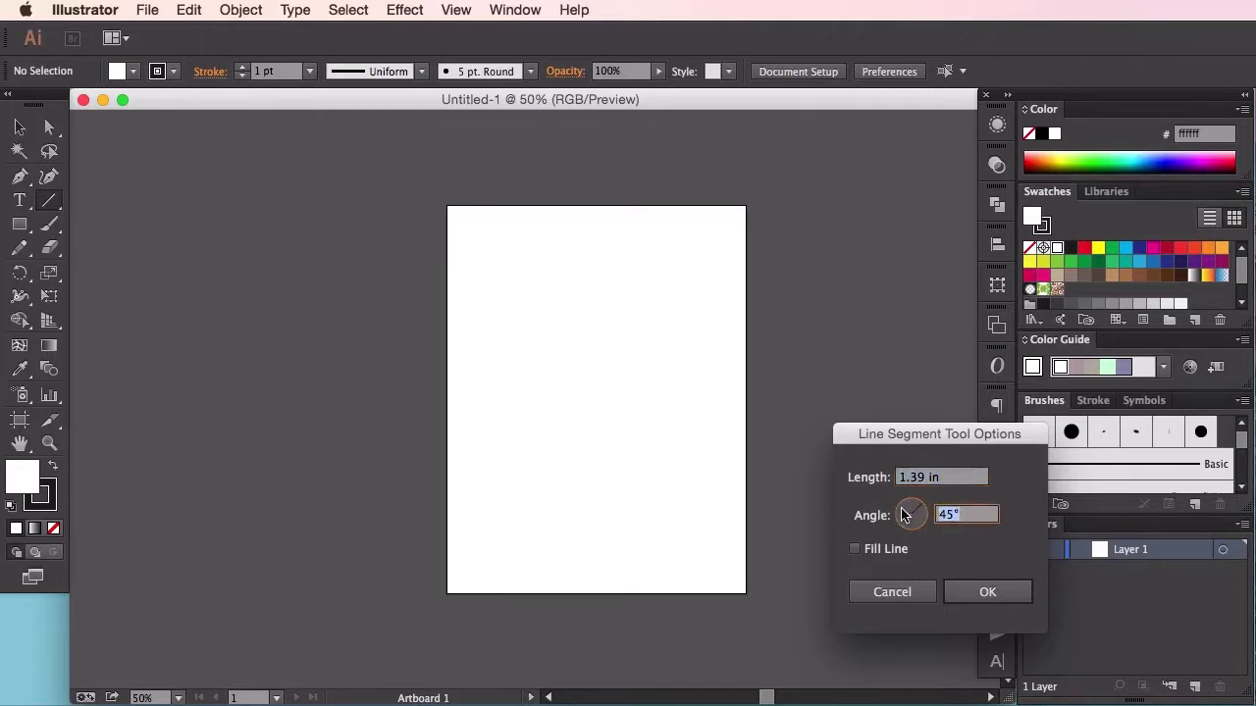
pyautogui.write('90')
pyautogui.click(953, 593)
# Move the vertical line onto the artboard's left edge and stretch it from the bottom edge to well past the top edge.
pyautogui.click(19, 127)
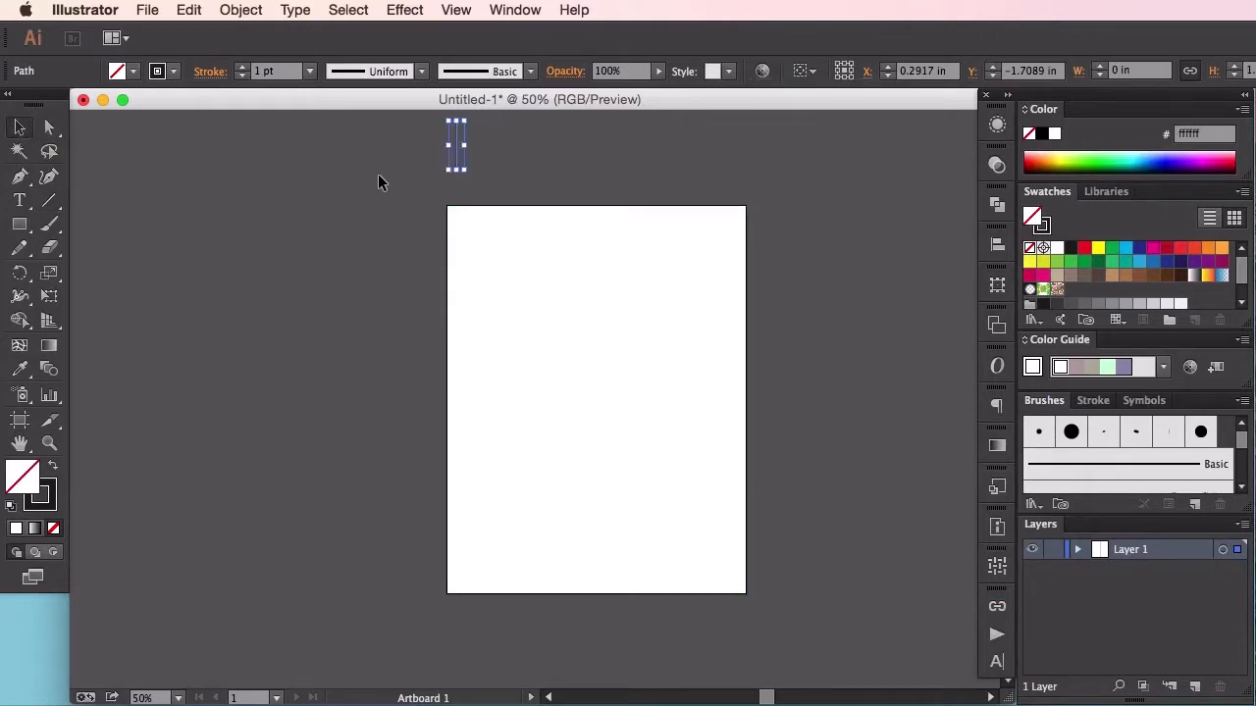
pyautogui.moveTo(458, 161)
pyautogui.mouseDown()
pyautogui.moveTo(423, 349)
pyautogui.moveTo(437, 493)
pyautogui.moveTo(458, 536)
pyautogui.moveTo(446, 596)
pyautogui.mouseUp()
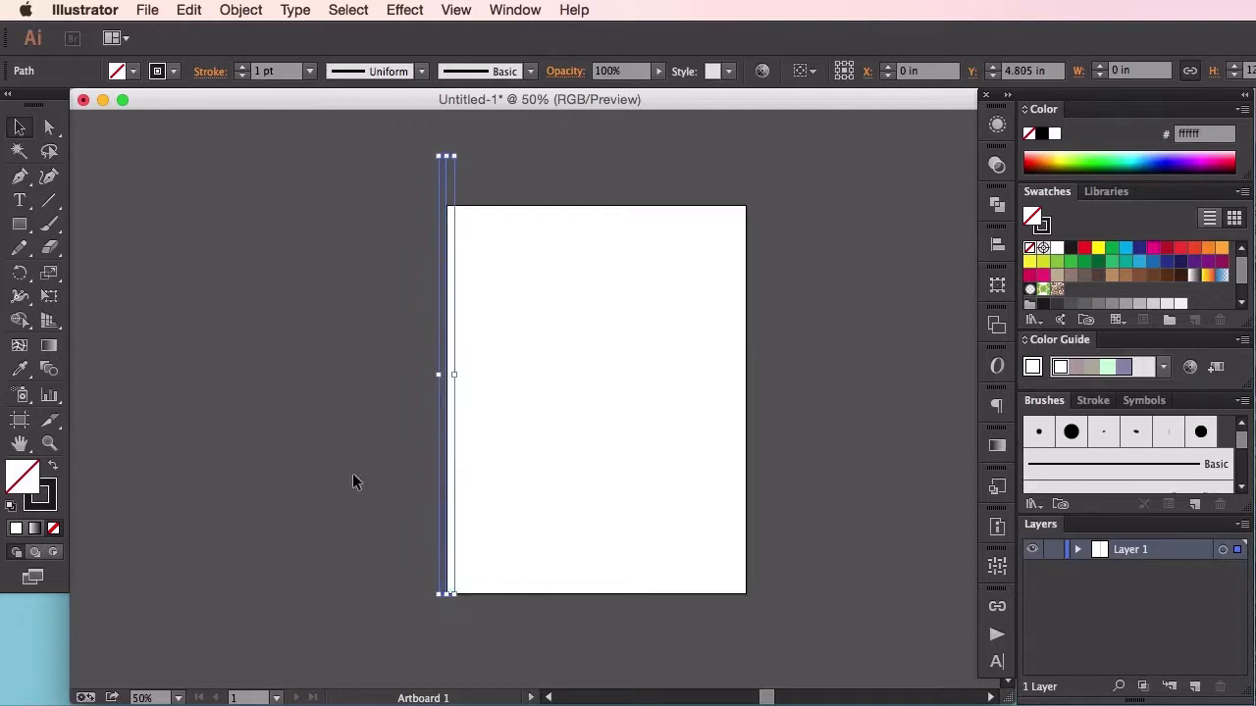
pyautogui.scroll(3, 510, 364)
pyautogui.scroll(-2, 485, 336)
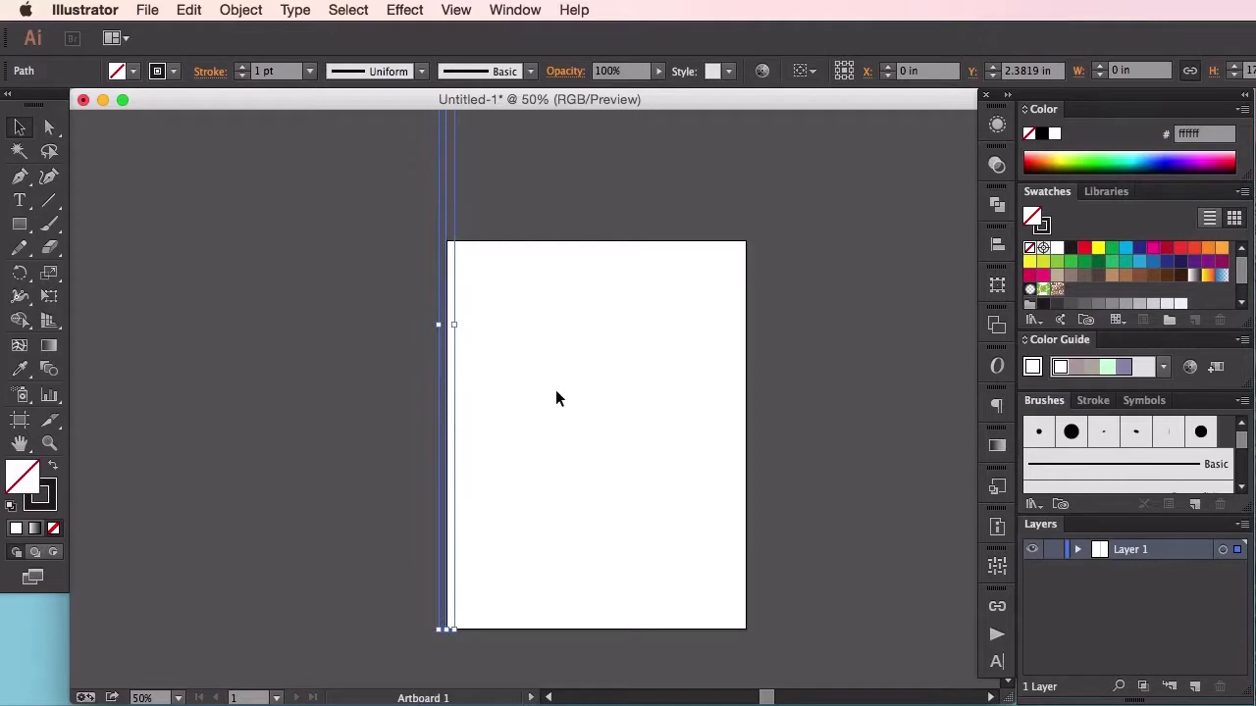
# Set the keyboard increment in the general preferences to 0.125 in.
pyautogui.click(85, 10)
pyautogui.moveTo(272, 71)
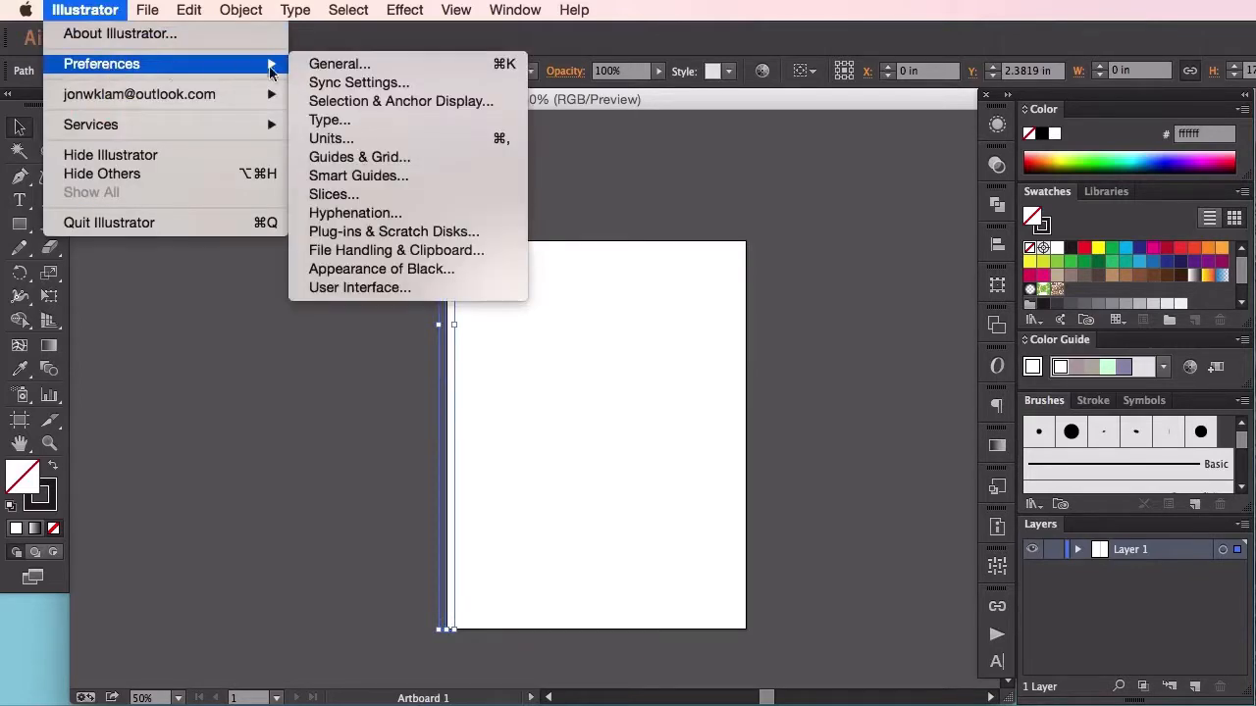
pyautogui.click(334, 64)
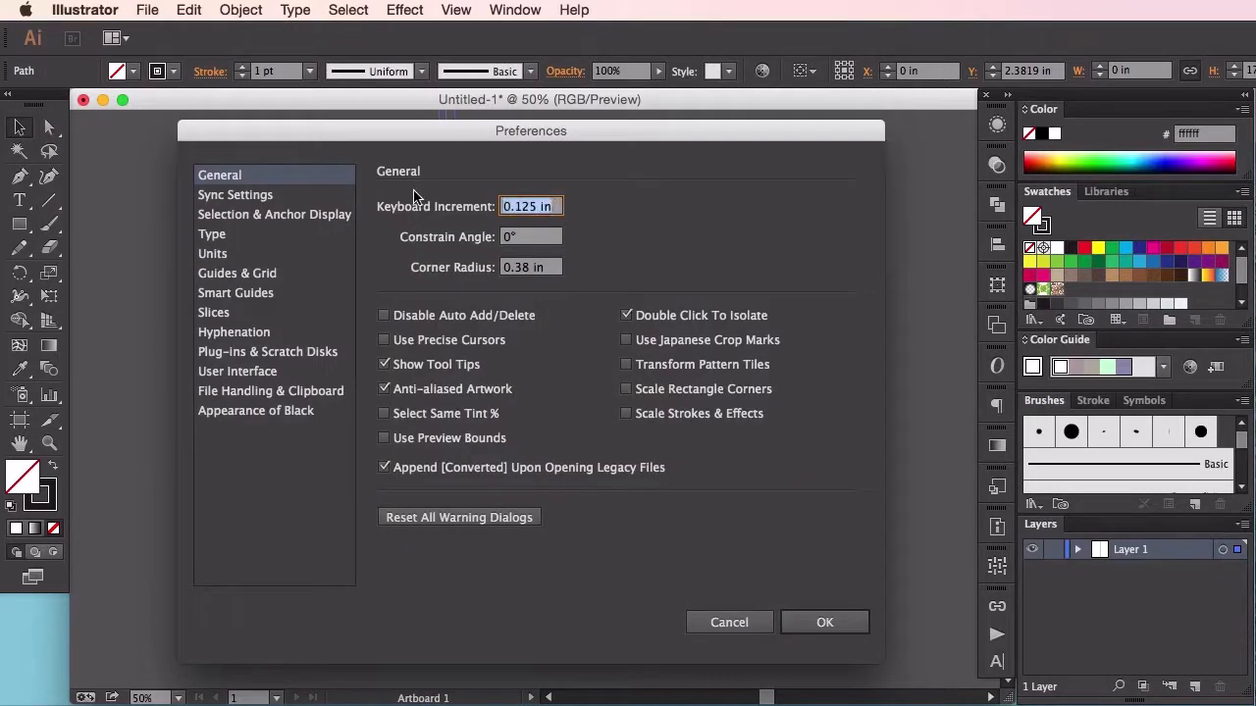
pyautogui.write('0.1')
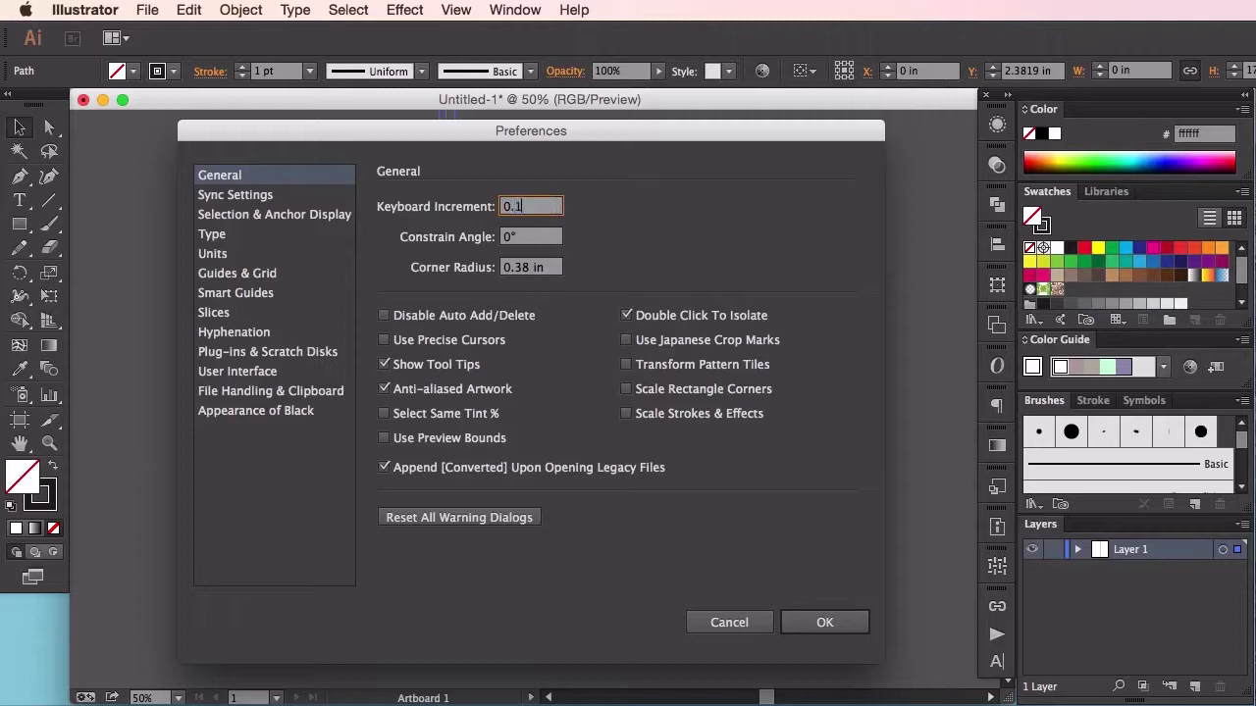
pyautogui.write('25')
pyautogui.click(808, 627)
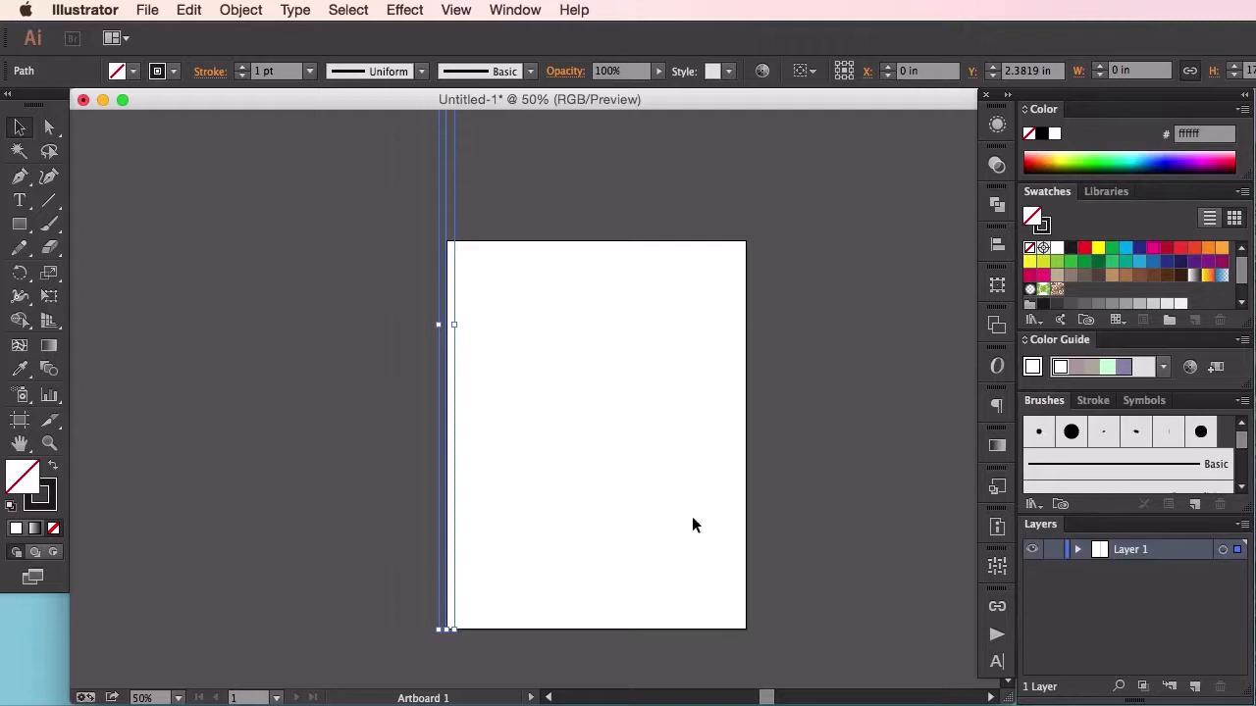
# Repeat copies of the vertical line 0.125 in apart toward the right until they cover the artboard's width and extend well beyond it.
pyautogui.press('super+d')
pyautogui.press('super+d')
pyautogui.press('super+d')
pyautogui.press('super+d')
pyautogui.press('super+d')
pyautogui.press('super+d')
pyautogui.press('super+d')
pyautogui.press('super+d')
pyautogui.press('super+d')
pyautogui.press('super+d')
pyautogui.press('super+d')
pyautogui.press('super+d')
pyautogui.press('super+d')
pyautogui.press('super+d')
pyautogui.press('super+d')
pyautogui.press('super+d')
pyautogui.press('super+d')
pyautogui.press('super+d')
pyautogui.press('super+d')
pyautogui.press('super+d')
pyautogui.press('super+d')
pyautogui.press('super+d')
pyautogui.press('super+d')
pyautogui.press('super+d')
pyautogui.press('super+d')
pyautogui.press('super+d')
pyautogui.press('super+d')
pyautogui.press('super+d')
pyautogui.press('super+d')
pyautogui.press('super+d')
pyautogui.press('super+d')
pyautogui.press('super+d')
pyautogui.press('super+d')
pyautogui.press('super+d')
pyautogui.press('super+d')
pyautogui.press('super+d')
pyautogui.press('super+d')
pyautogui.press('super+d')
pyautogui.press('super+d')
pyautogui.press('super+d')
pyautogui.press('super+d')
pyautogui.press('super+d')
pyautogui.press('super+d')
pyautogui.press('super+d')
pyautogui.press('super+d')
pyautogui.press('super+d')
pyautogui.press('super+d')
pyautogui.press('super+d')
pyautogui.press('super+d')
pyautogui.press('super+d')
pyautogui.press('super+d')
pyautogui.press('super+d')
pyautogui.press('super+d')
pyautogui.press('super+d')
pyautogui.press('super+d')
pyautogui.press('super+d')
pyautogui.press('super+d')
pyautogui.press('super+d')
pyautogui.press('super+d')
pyautogui.press('super+d')
pyautogui.press('super+d')
pyautogui.press('super+d')
pyautogui.press('super+d')
pyautogui.press('super+d')
pyautogui.press('super+d')
pyautogui.press('super+d')
pyautogui.press('super+d')
pyautogui.press('super+d')
pyautogui.press('super+d')
pyautogui.press('super+d')
pyautogui.press('super+d')
pyautogui.press('super+d')
pyautogui.press('super+d')
pyautogui.press('super+d')
pyautogui.press('super+d')
pyautogui.press('super+d')
pyautogui.press('super+d')
pyautogui.press('super+d')
pyautogui.press('super+d')
pyautogui.press('super+d')
pyautogui.press('super+d')
pyautogui.press('super+d')
pyautogui.press('super+d')
pyautogui.press('super+d')
pyautogui.press('super+d')
pyautogui.press('super+d')
pyautogui.press('super+d')
pyautogui.press('super+d')
pyautogui.press('super+d')
pyautogui.press('super+d')
pyautogui.press('super+d')
pyautogui.press('super+d')
pyautogui.press('super+d')
pyautogui.press('super+d')
pyautogui.press('super+d')
pyautogui.press('super+d')
pyautogui.press('super+d')
pyautogui.press('super+d')
pyautogui.press('super+d')
pyautogui.press('super+d')
pyautogui.press('super+d')
pyautogui.press('super+d')
pyautogui.press('super+d')
pyautogui.press('super+d')
pyautogui.press('super+d')
pyautogui.press('super+d')
pyautogui.press('super+d')
pyautogui.press('super+d')
pyautogui.press('super+d')
pyautogui.press('super+d')
pyautogui.press('super+d')
pyautogui.press('super+d')
pyautogui.press('super+d')
pyautogui.press('super+d')
pyautogui.press('super+d')
pyautogui.press('super+d')
pyautogui.press('super+d')
pyautogui.press('super+d')
pyautogui.press('super+d')
pyautogui.press('super+d')
pyautogui.press('super+d')
pyautogui.press('super+d')
pyautogui.press('super+d')
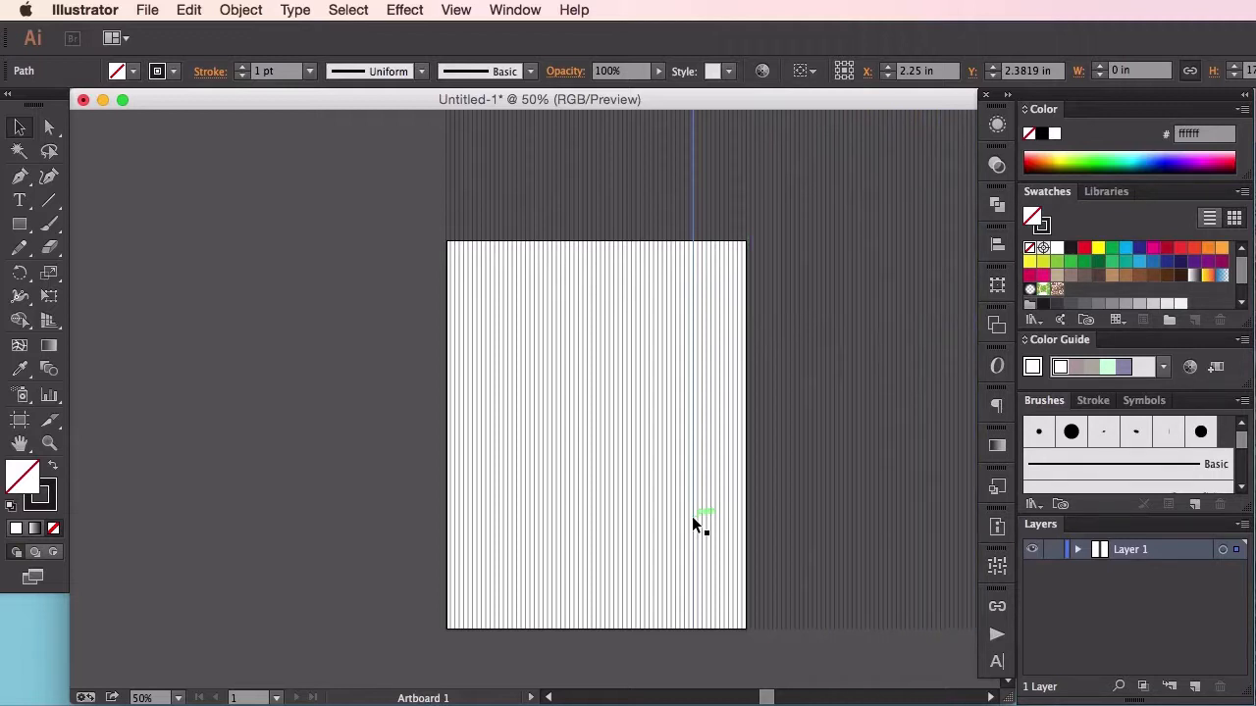
# Extend the row of vertical lines with further copies spaced 0.125 in apart until the last one sits at X 21.5 in.
pyautogui.moveTo(757, 693); pyautogui.dragTo(774, 690)
pyautogui.press('super+d')
pyautogui.press('super+d')
pyautogui.press('super+d')
pyautogui.press('super+d')
pyautogui.press('super+d')
pyautogui.press('super+d')
pyautogui.press('super+d')
pyautogui.press('super+d')
pyautogui.press('super+d')
pyautogui.press('super+d')
pyautogui.press('super+d')
pyautogui.press('super+d')
pyautogui.press('super+d')
pyautogui.press('super+d')
pyautogui.press('super+d')
pyautogui.press('super+d')
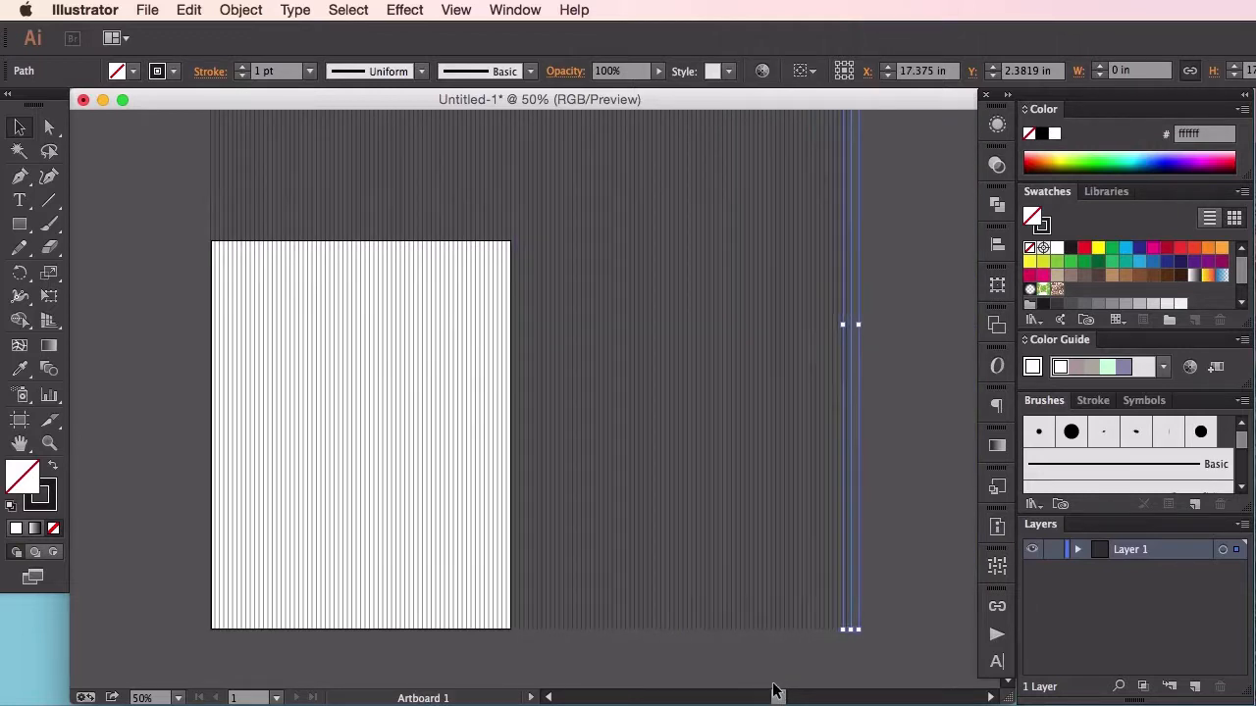
pyautogui.press('super+d')
pyautogui.press('super+d')
pyautogui.press('super+d')
pyautogui.press('super+d')
pyautogui.press('super+d')
pyautogui.press('super+d')
pyautogui.press('super+d')
pyautogui.press('super+d')
pyautogui.press('super+d')
pyautogui.press('super+d')
pyautogui.press('super+d')
pyautogui.press('super+d')
pyautogui.press('super+d')
pyautogui.press('super+d')
pyautogui.press('super+d')
pyautogui.press('super+d')
pyautogui.press('super+d')
pyautogui.press('super+d')
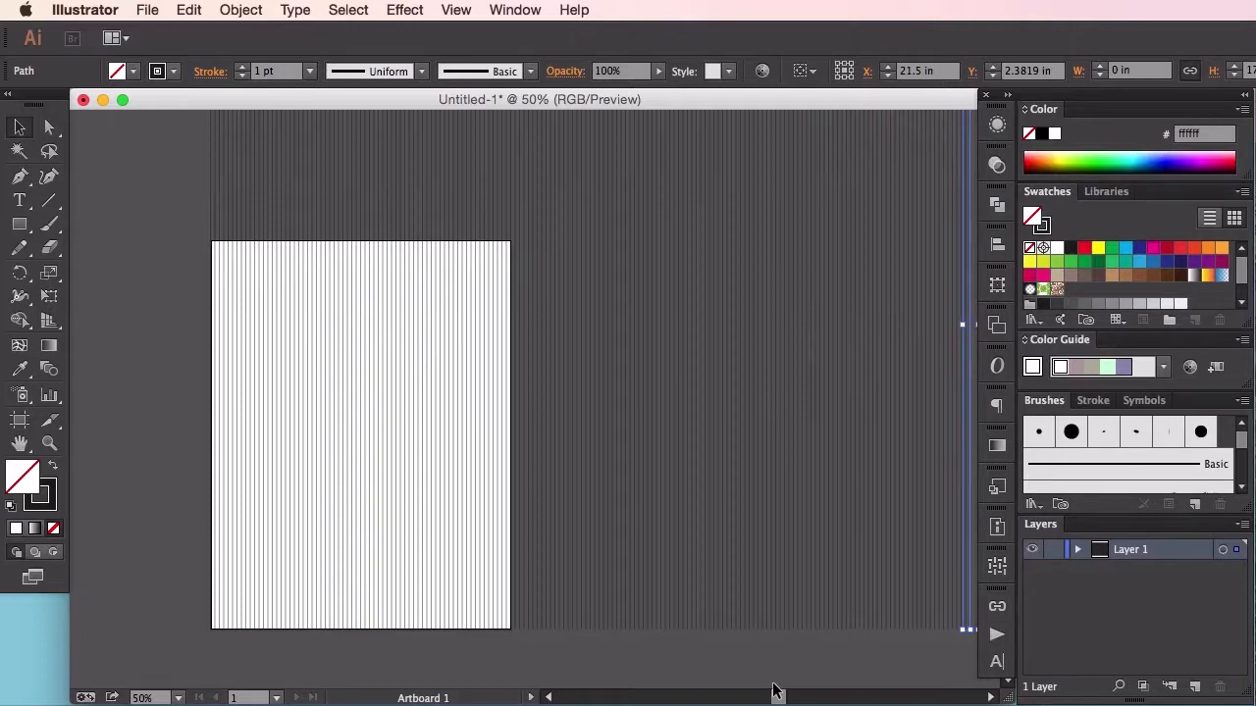
# Select all the vertical lines and group them.
pyautogui.click(119, 559)
pyautogui.moveTo(148, 410); pyautogui.dragTo(903, 661)
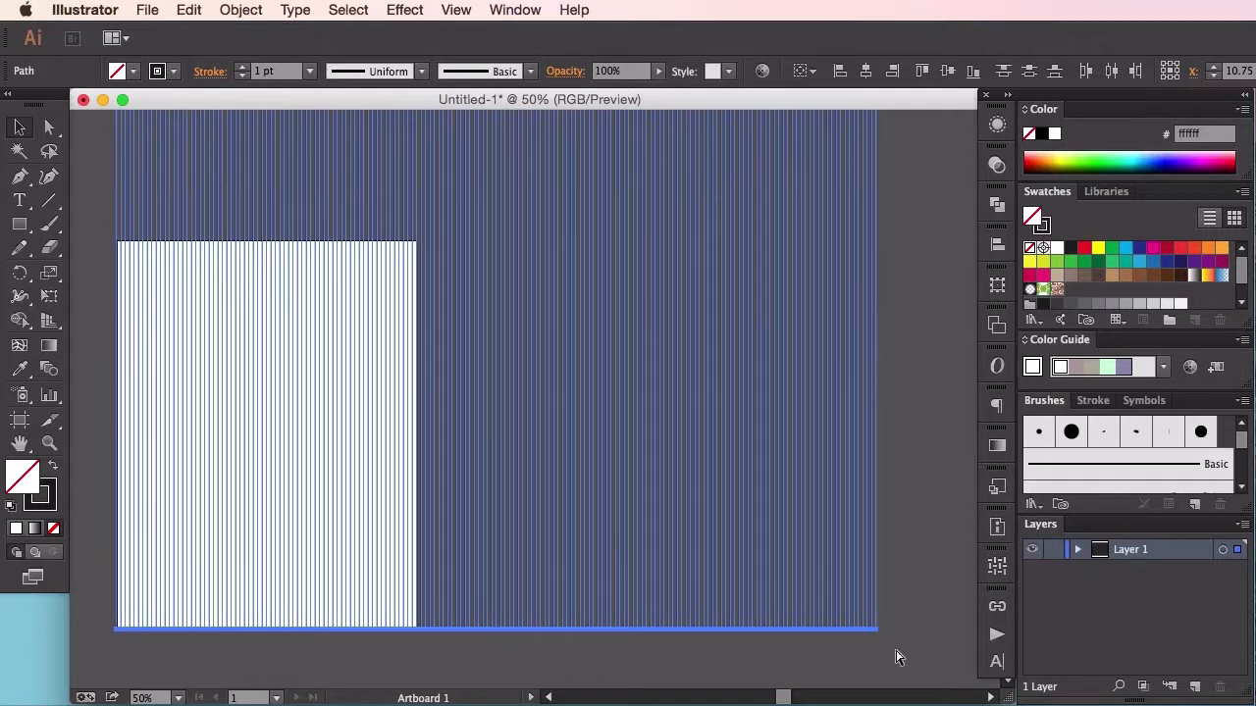
pyautogui.press('super+g')
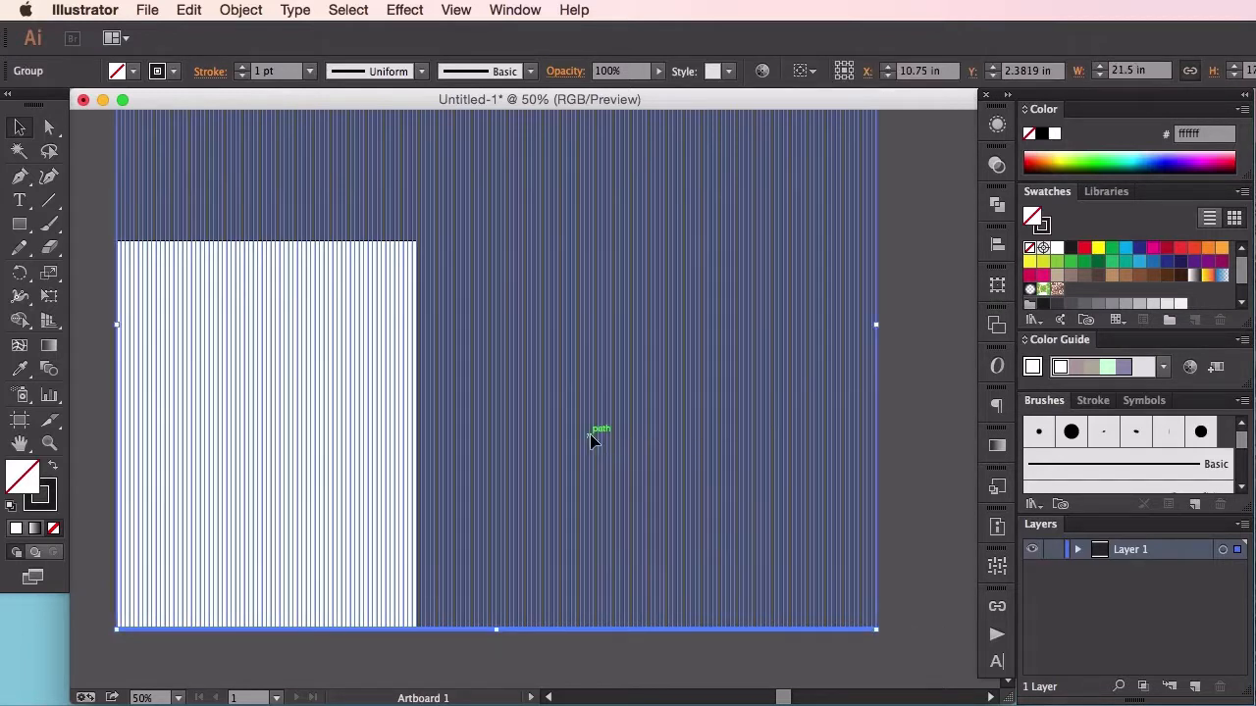
# Make a copy of the vertical line group rotated by 60°.
pyautogui.rightClick(590, 413)
pyautogui.moveTo(694, 562)
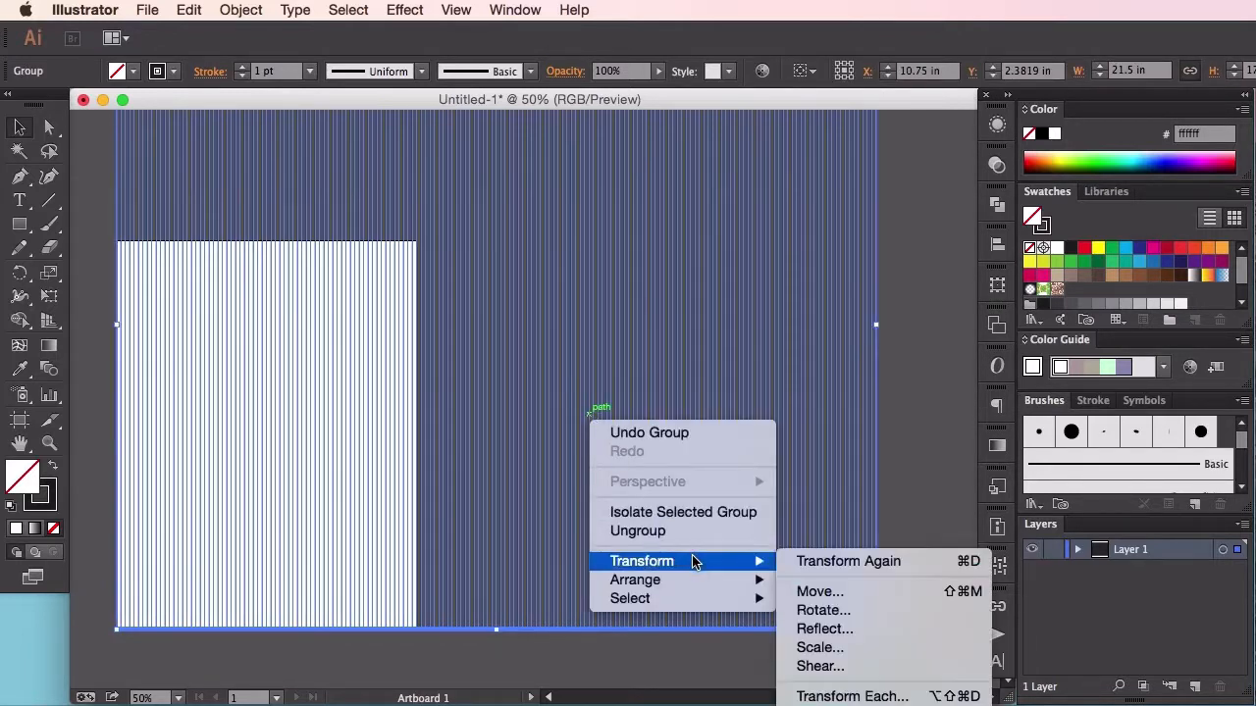
pyautogui.click(832, 610)
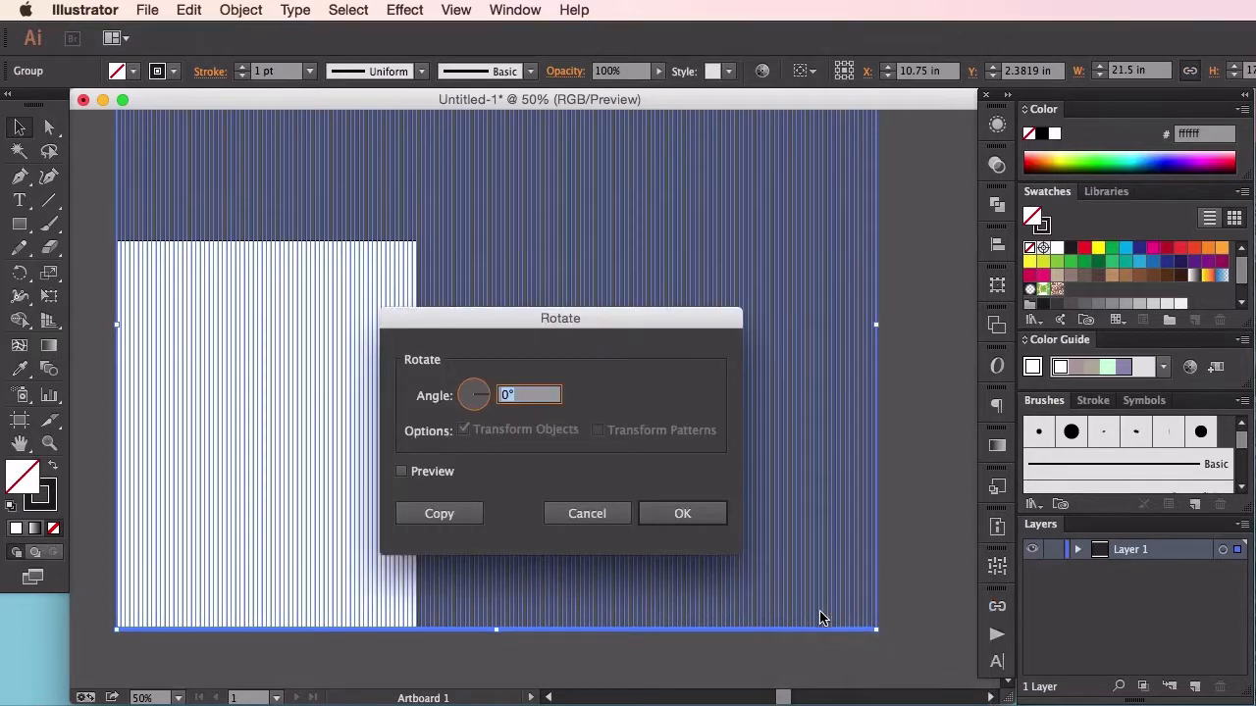
pyautogui.write('60')
pyautogui.click(460, 517)
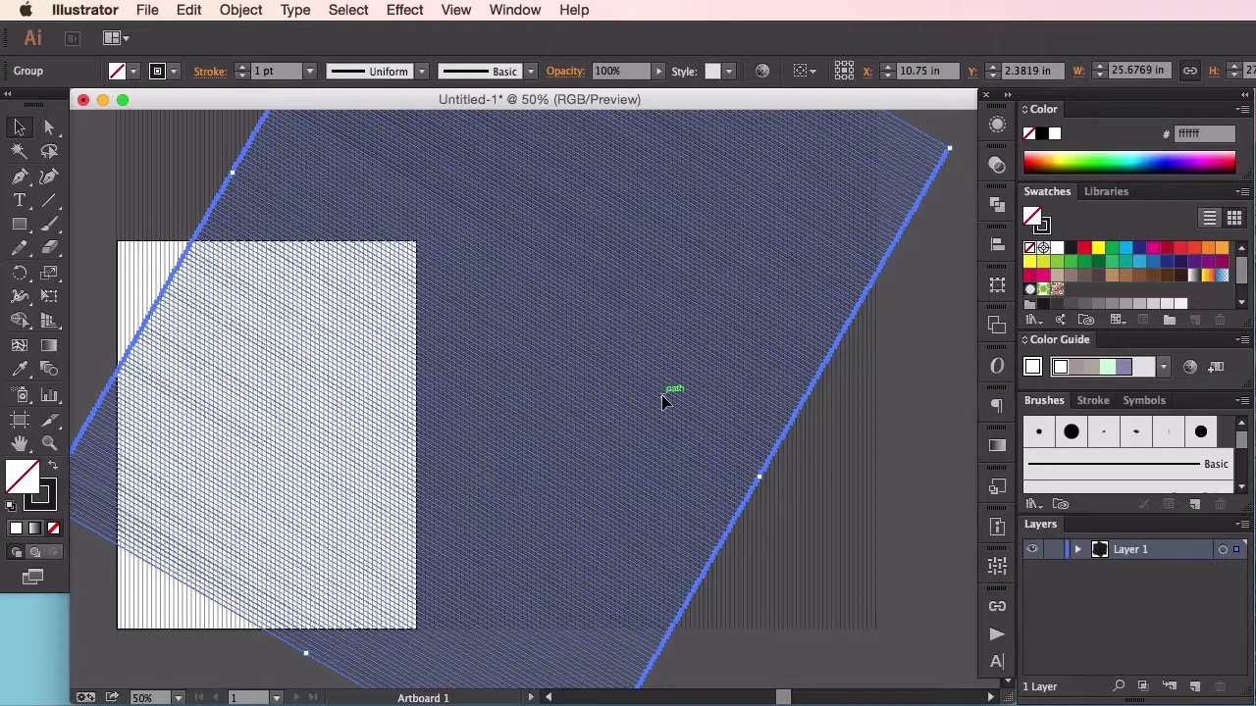
# Move the rotated line group so that one of its line endpoints meets the artboard's upper-left corner.
pyautogui.moveTo(662, 394)
pyautogui.mouseDown()
pyautogui.moveTo(563, 418)
pyautogui.moveTo(576, 428)
pyautogui.mouseUp()
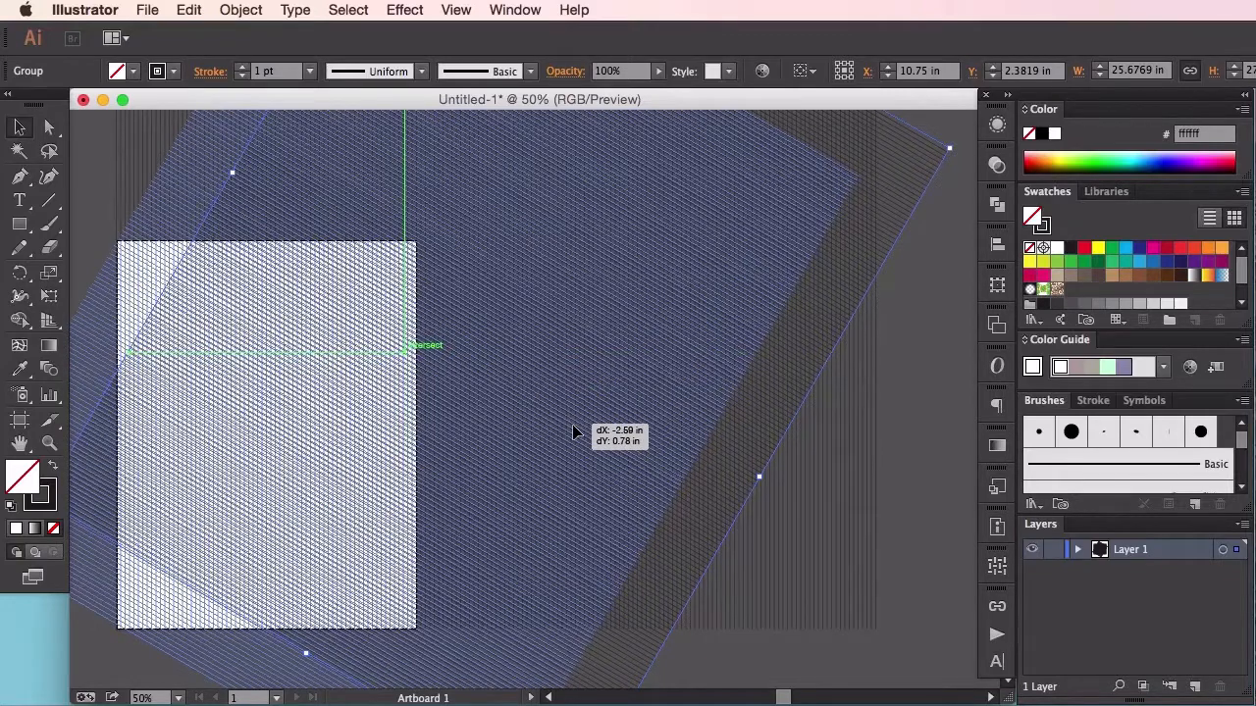
pyautogui.moveTo(574, 432); pyautogui.dragTo(574, 428)
pyautogui.moveTo(312, 316); pyautogui.dragTo(583, 414)
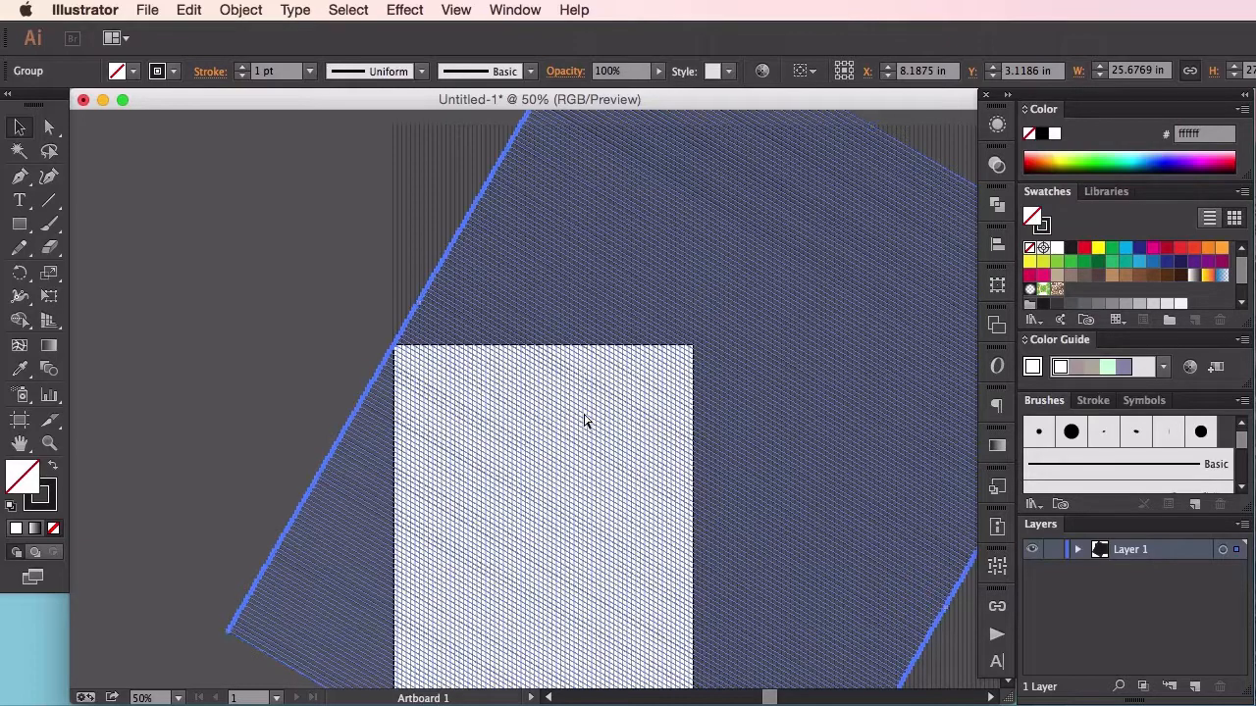
pyautogui.scroll(4, 585, 420)
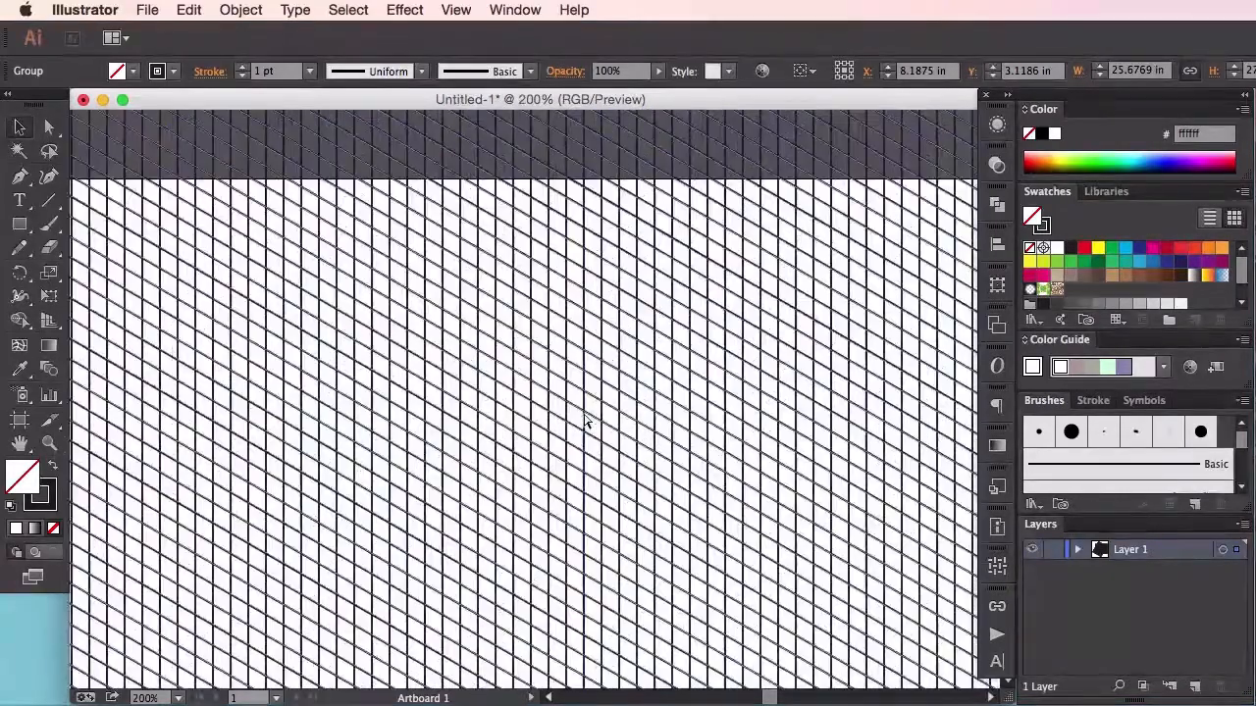
pyautogui.moveTo(307, 239); pyautogui.dragTo(636, 381)
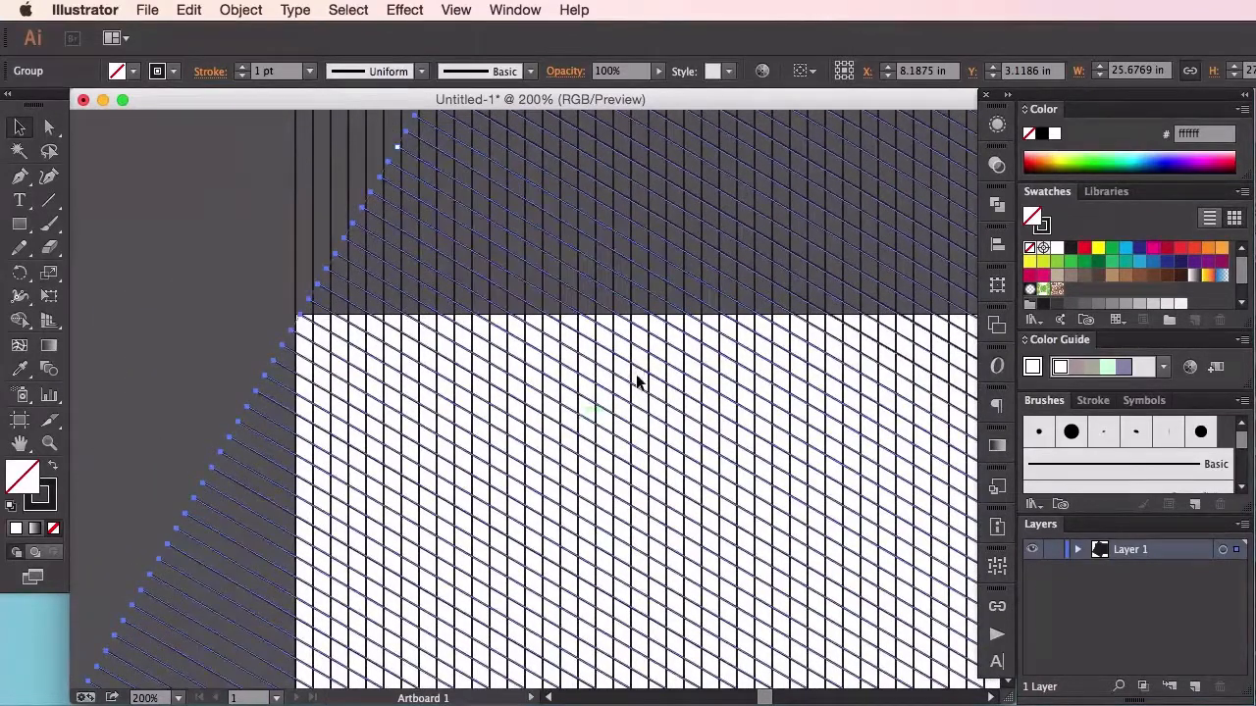
pyautogui.scroll(2, 636, 381)
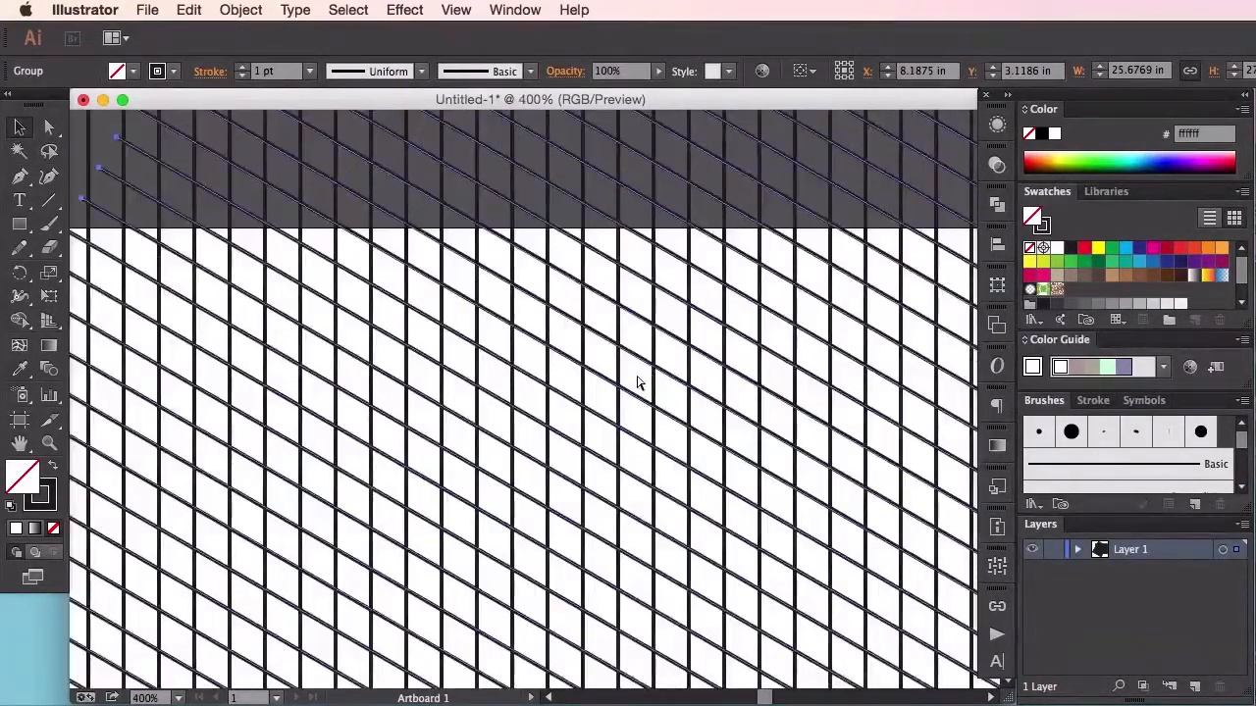
pyautogui.moveTo(263, 266); pyautogui.dragTo(555, 352)
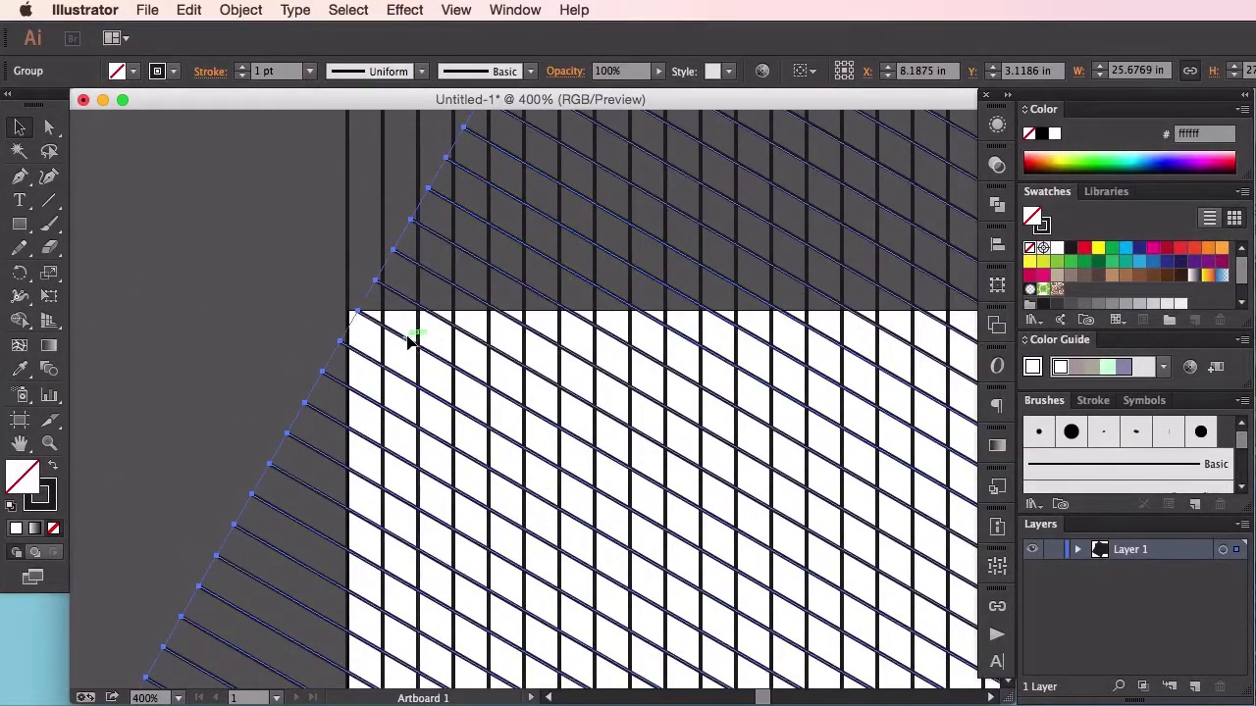
pyautogui.moveTo(411, 338); pyautogui.dragTo(396, 344)
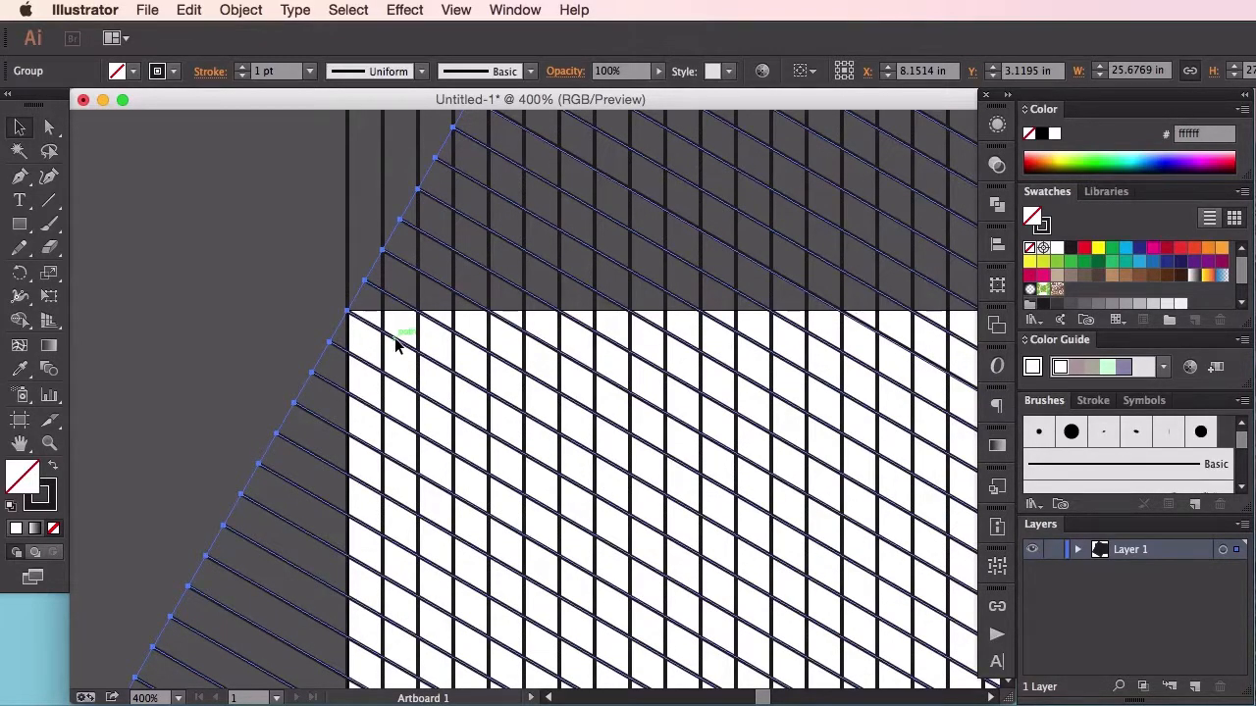
# Make a copy of the rotated line group reflected across the vertical axis.
pyautogui.rightClick(395, 338)
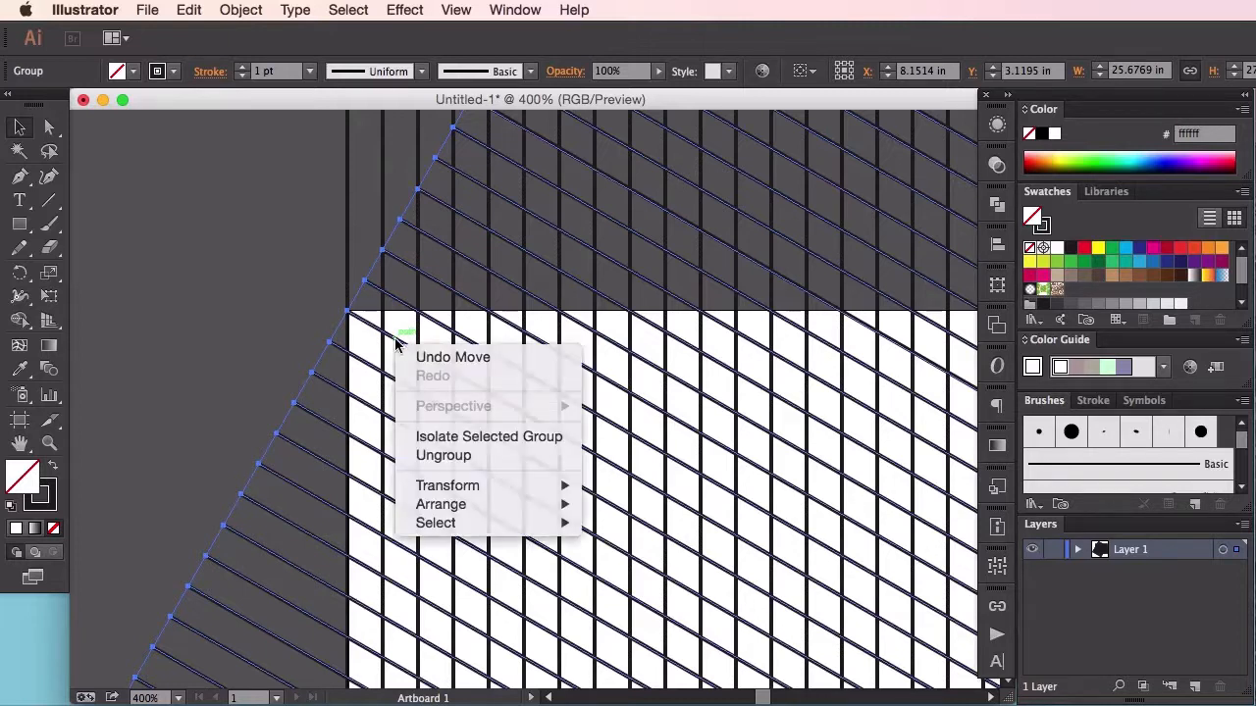
pyautogui.press('Escape')
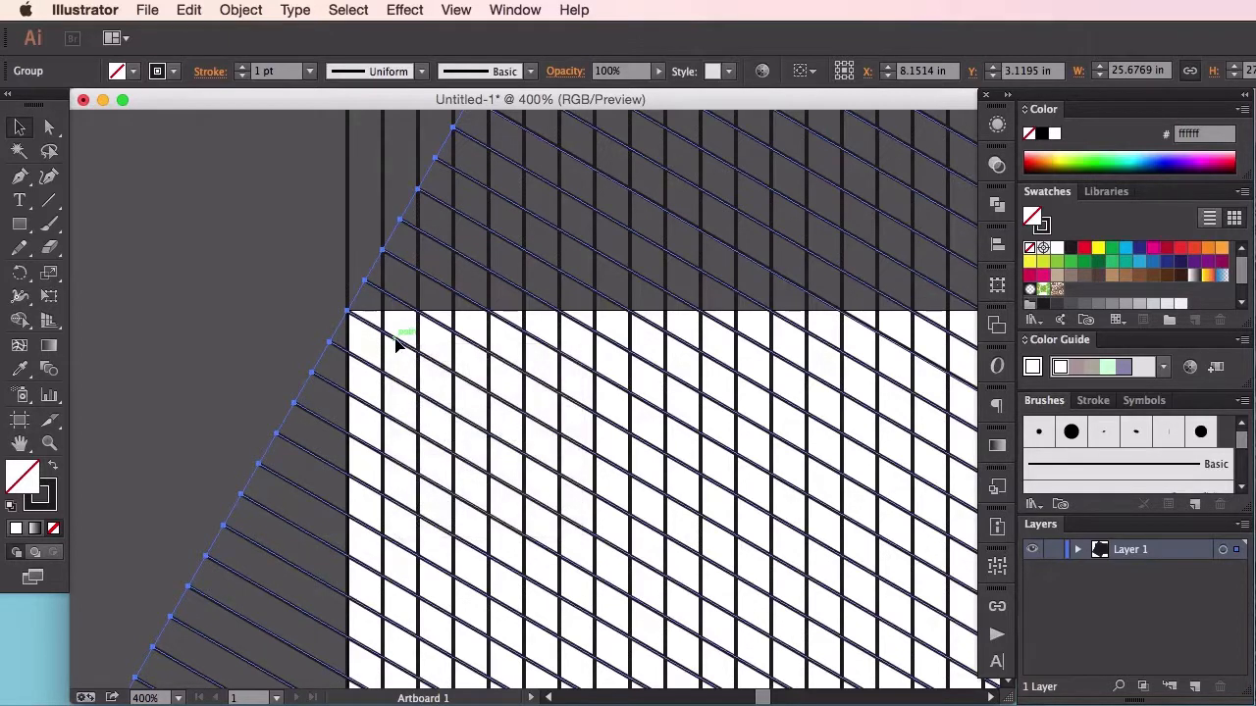
pyautogui.rightClick(397, 344)
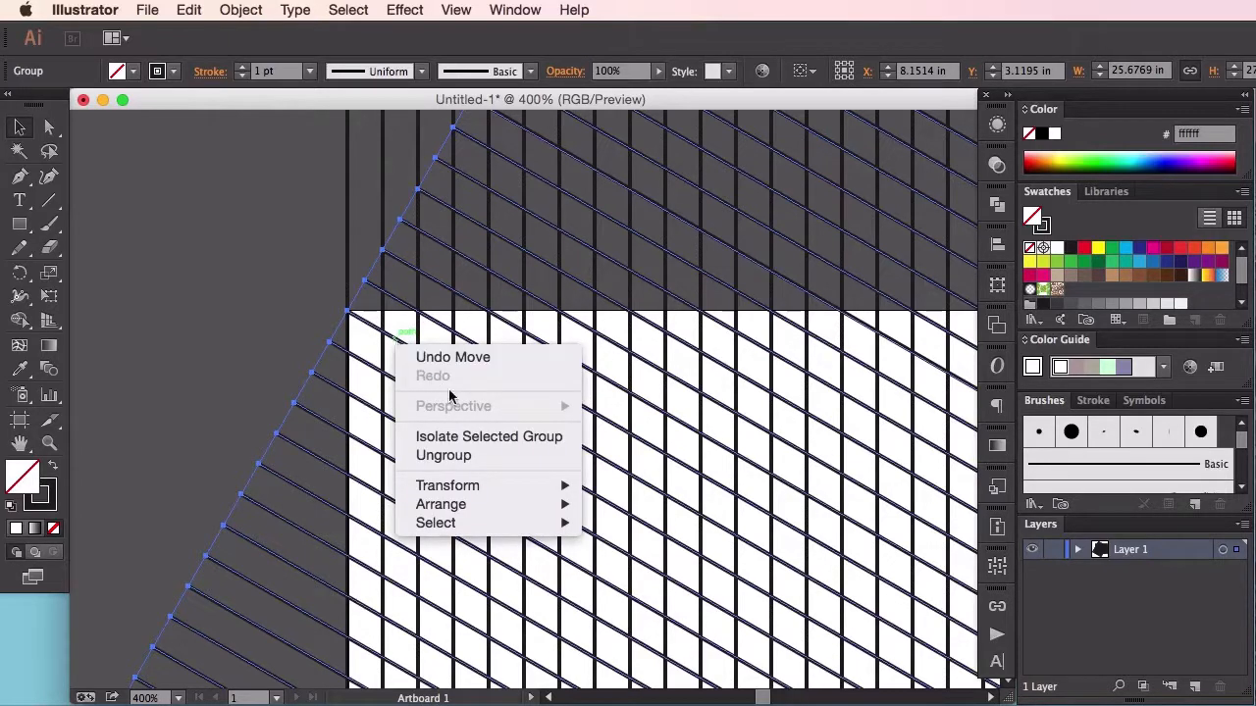
pyautogui.moveTo(524, 488)
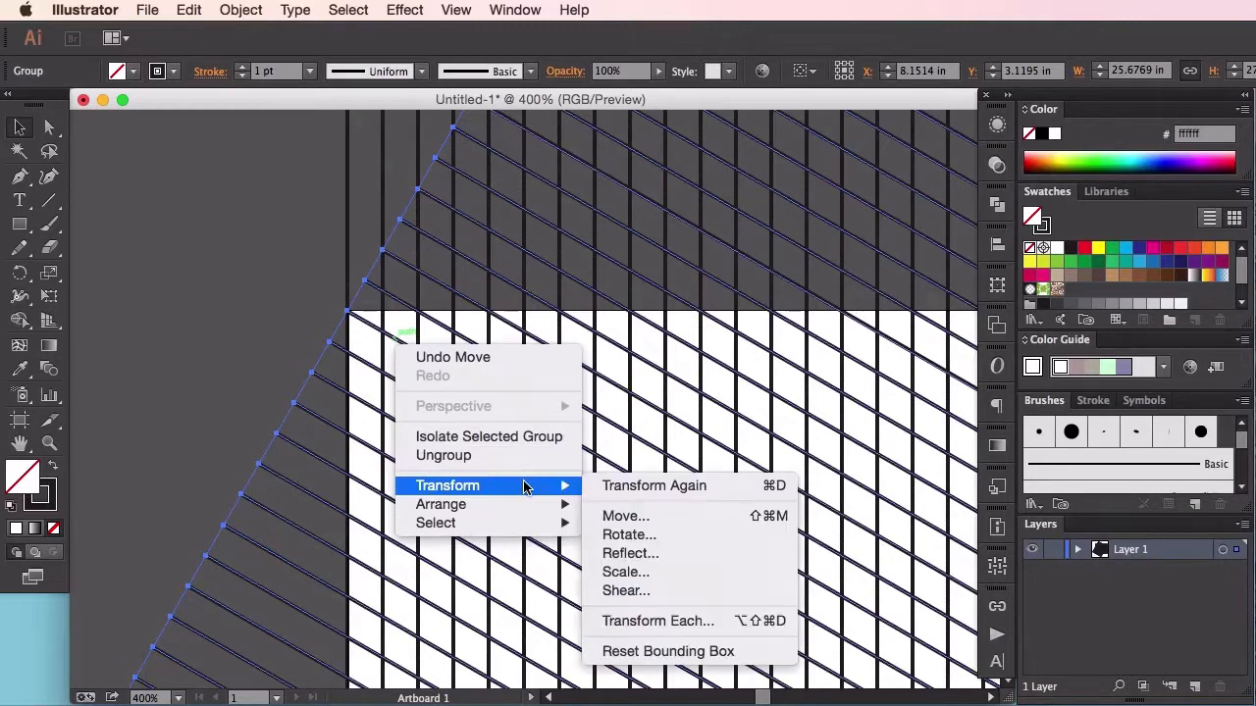
pyautogui.click(678, 555)
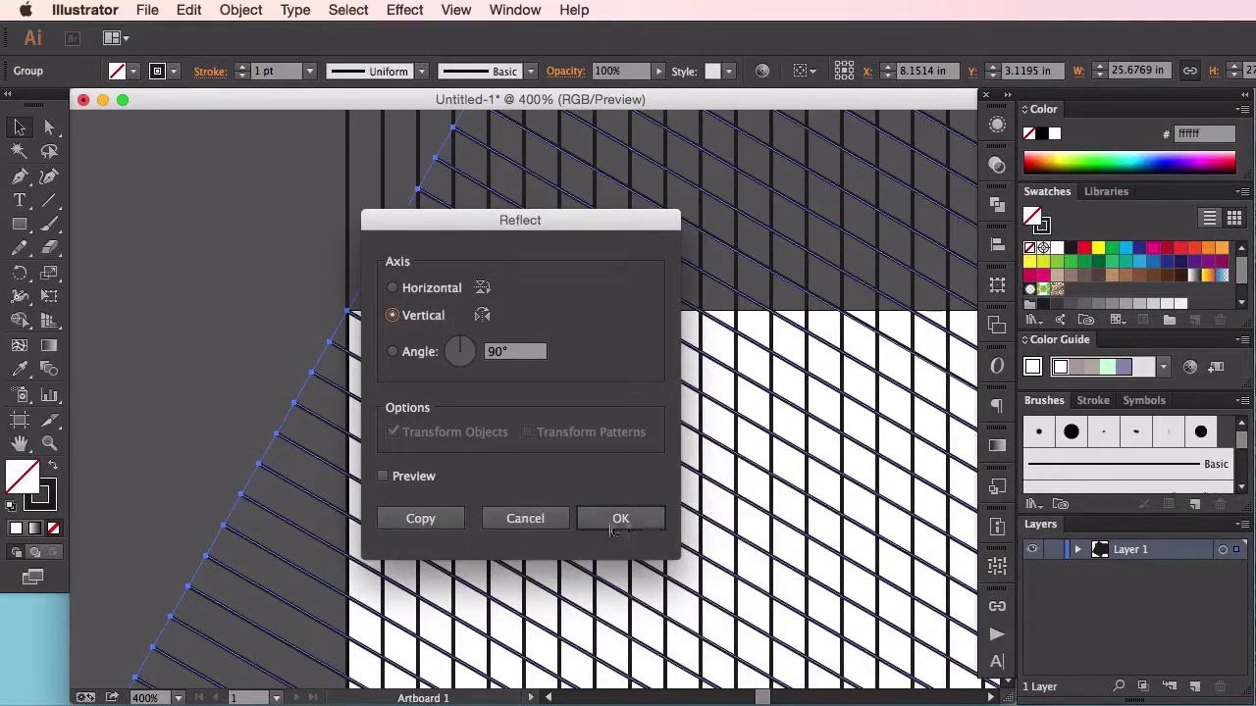
pyautogui.click(442, 520)
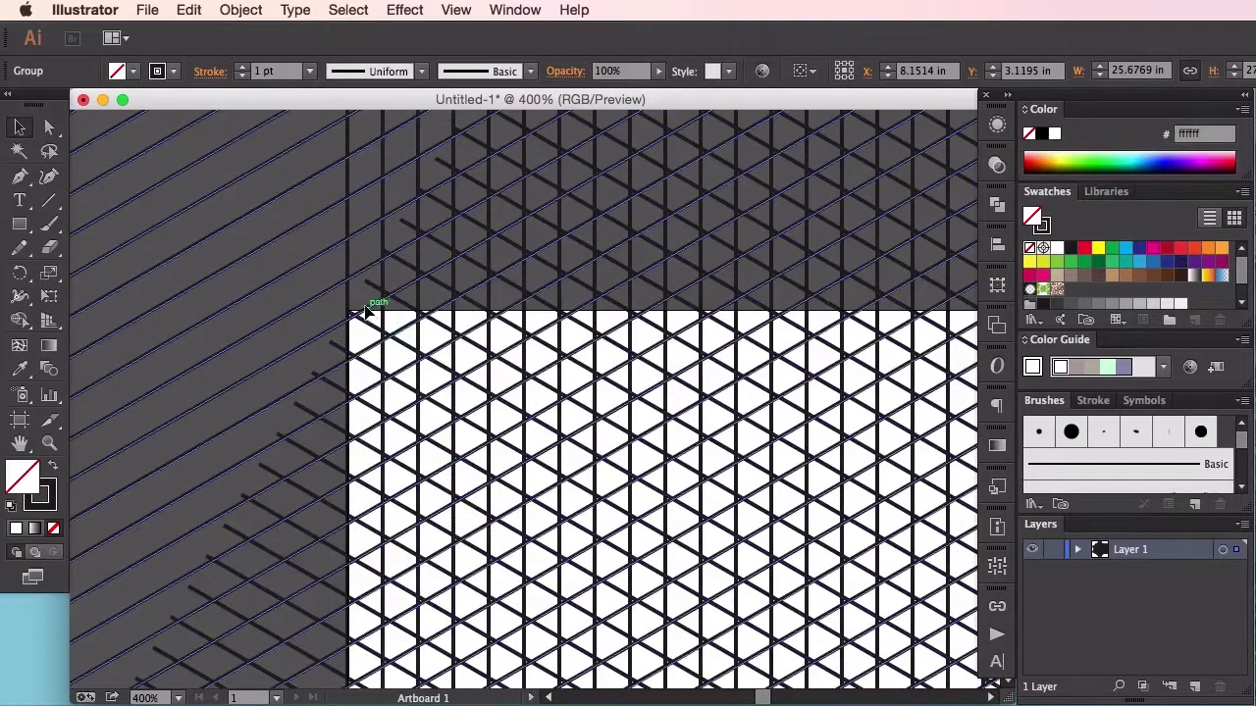
# Move the reflected group down and right so its lines pass through the crossings of the vertical and diagonal lines, forming triangles.
pyautogui.moveTo(365, 312); pyautogui.dragTo(565, 458)
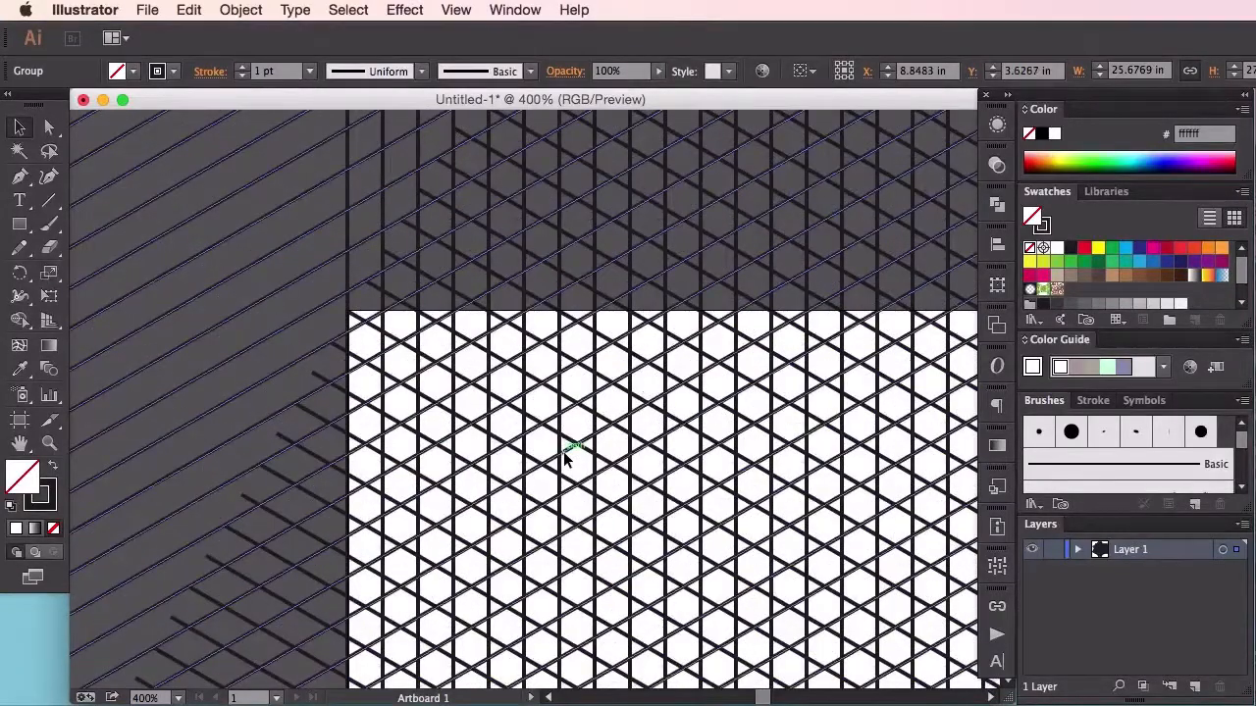
pyautogui.press('super+minus')
pyautogui.press('super+minus')
pyautogui.press('super+minus')
pyautogui.press('super+minus')
pyautogui.press('super+minus')
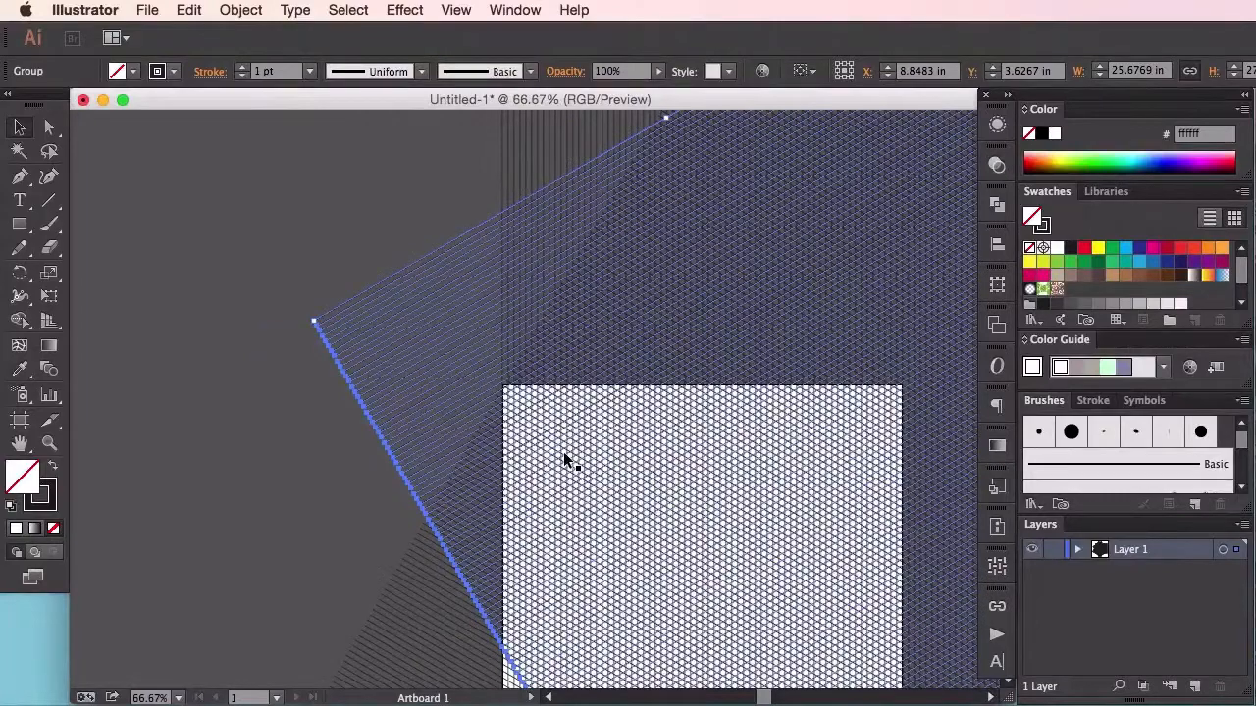
pyautogui.press('super+equal')
pyautogui.press('super+equal')
pyautogui.press('super+equal')
pyautogui.press('super+equal')
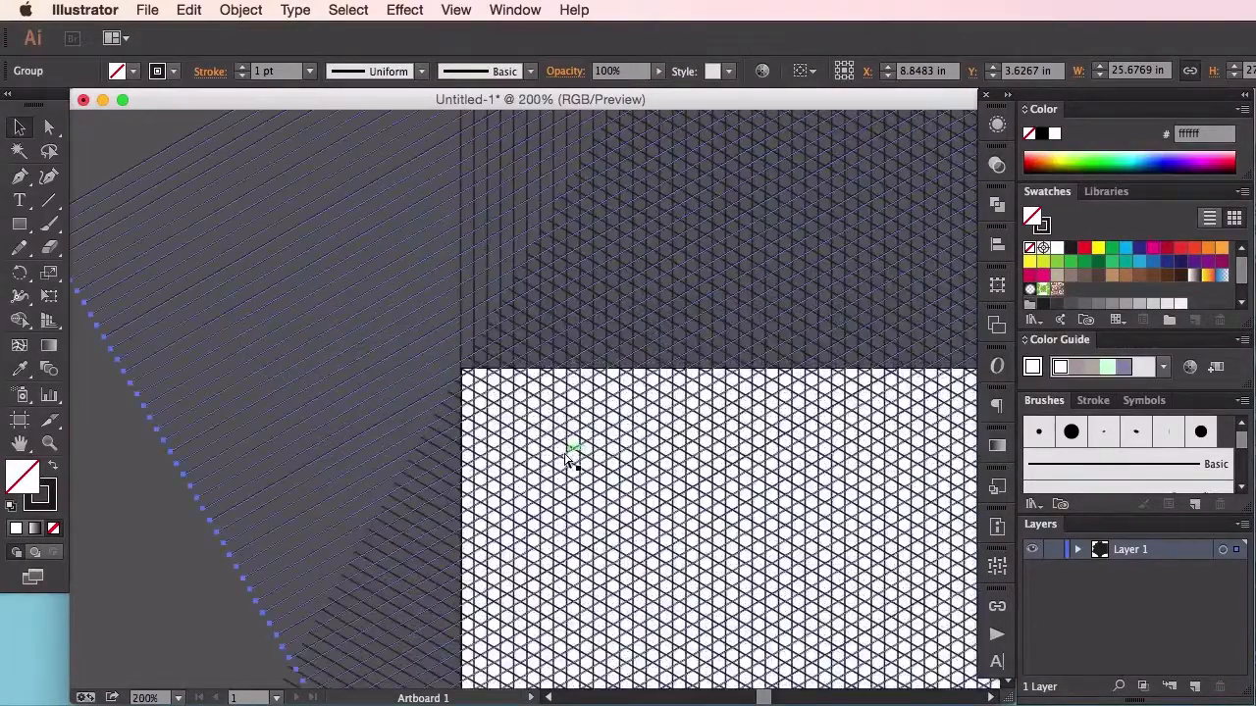
pyautogui.press('super+equal')
pyautogui.press('super+equal')
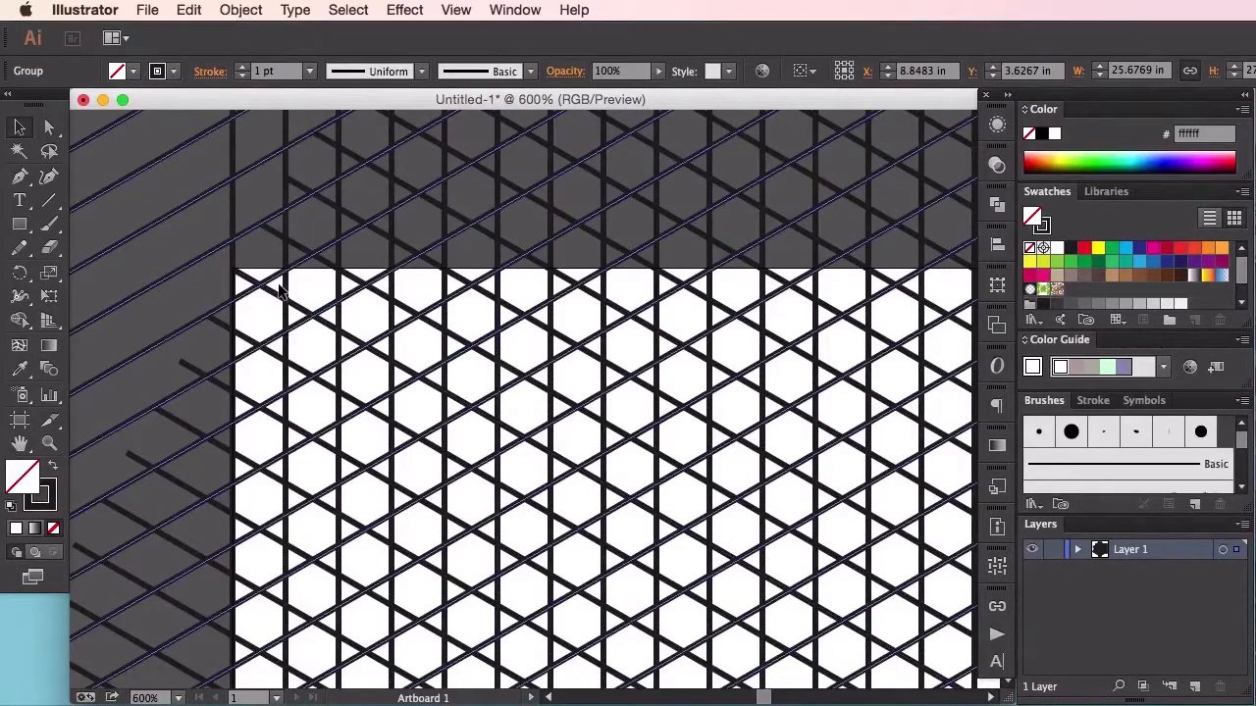
pyautogui.moveTo(284, 278); pyautogui.dragTo(266, 254)
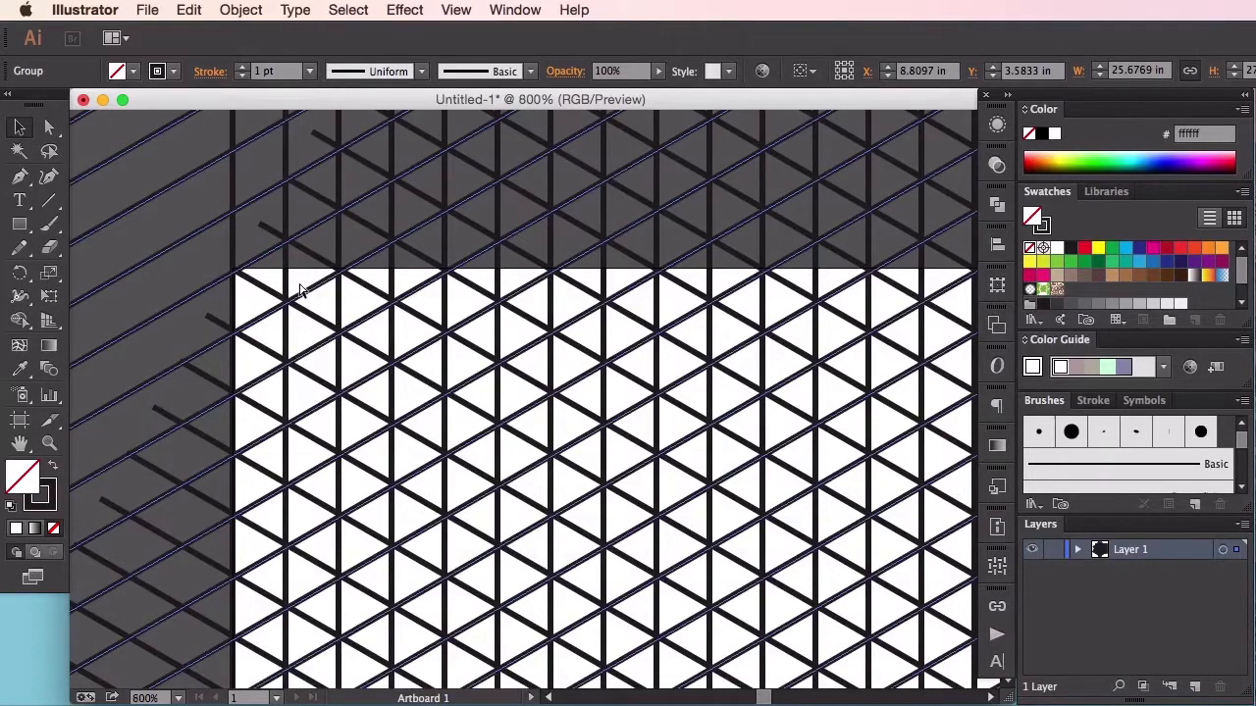
# Select both diagonal line groups and shift them slightly together so their crossings sit centred on the vertical lines, then clear the selection.
pyautogui.press('super+equal')
pyautogui.press('super+equal')
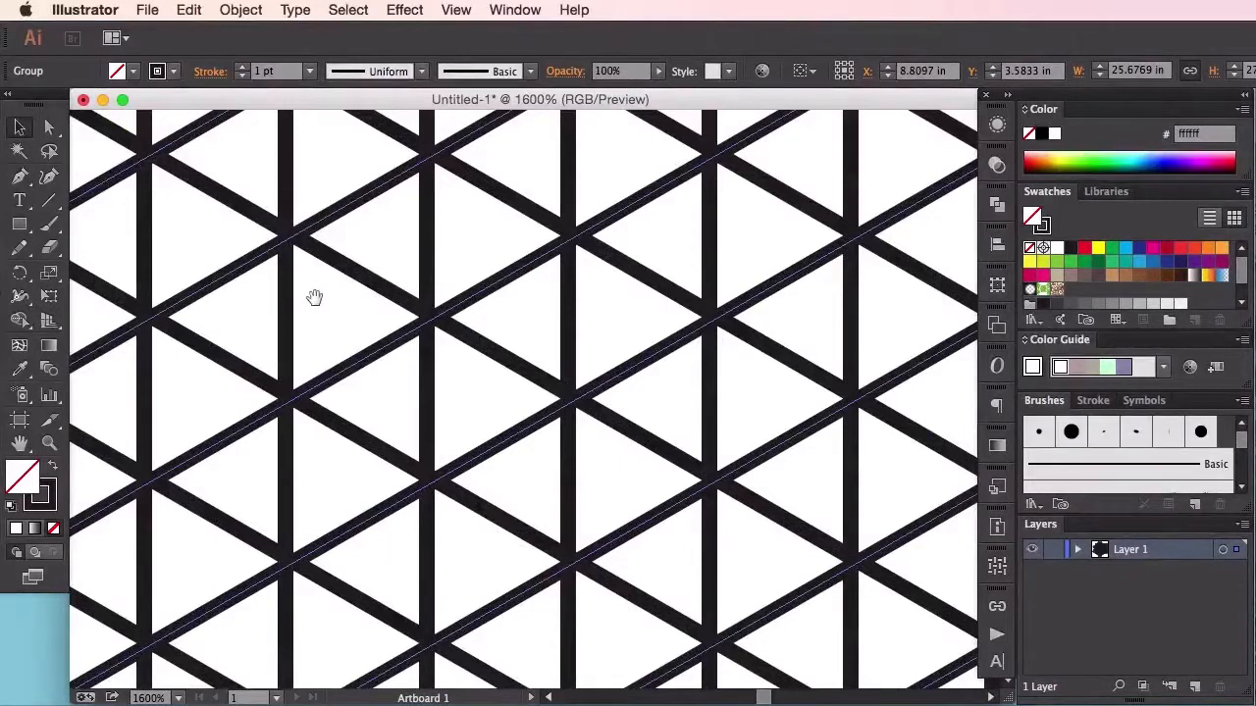
pyautogui.moveTo(315, 300); pyautogui.dragTo(467, 373)
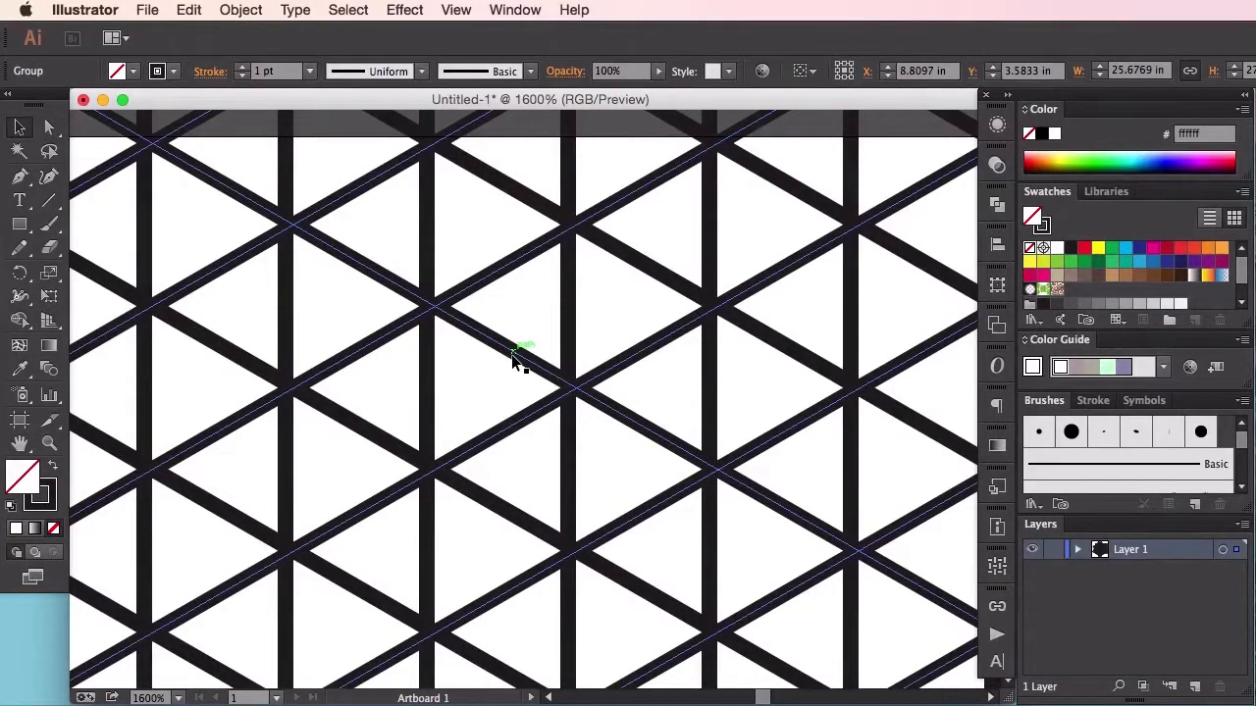
pyautogui.click(512, 353)
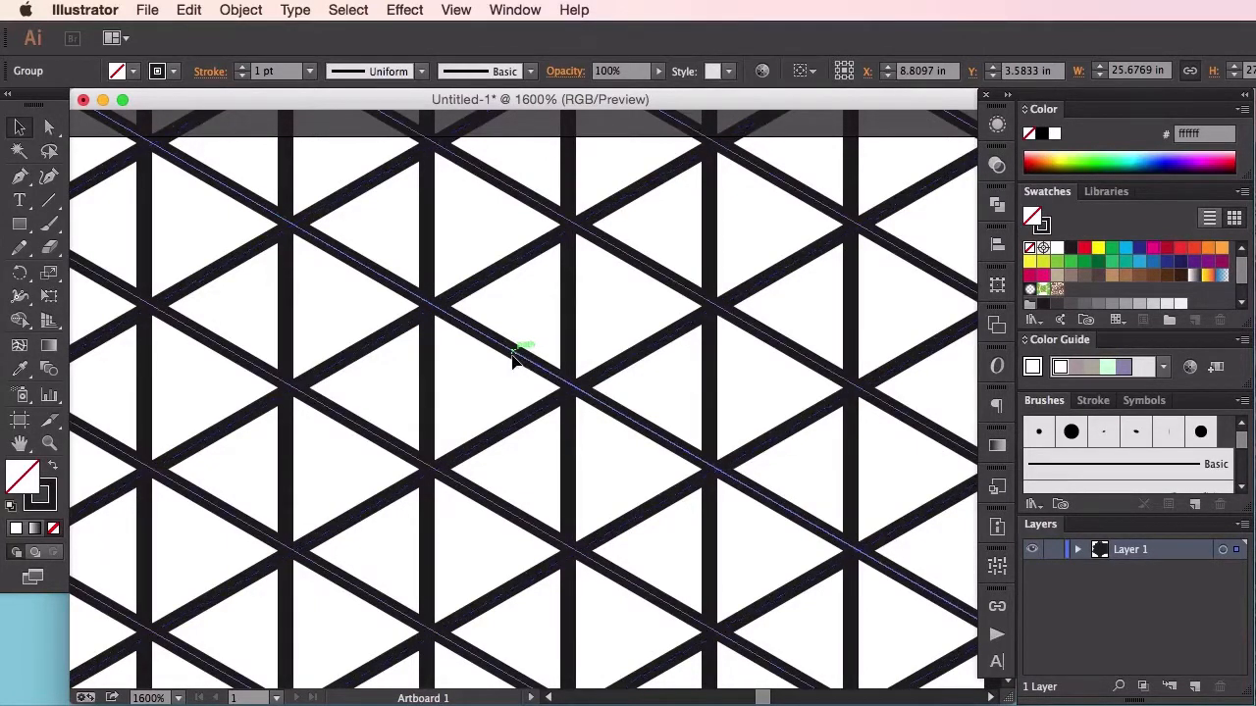
pyautogui.keyDown('shift'); pyautogui.click(611, 366); pyautogui.keyUp('shift')
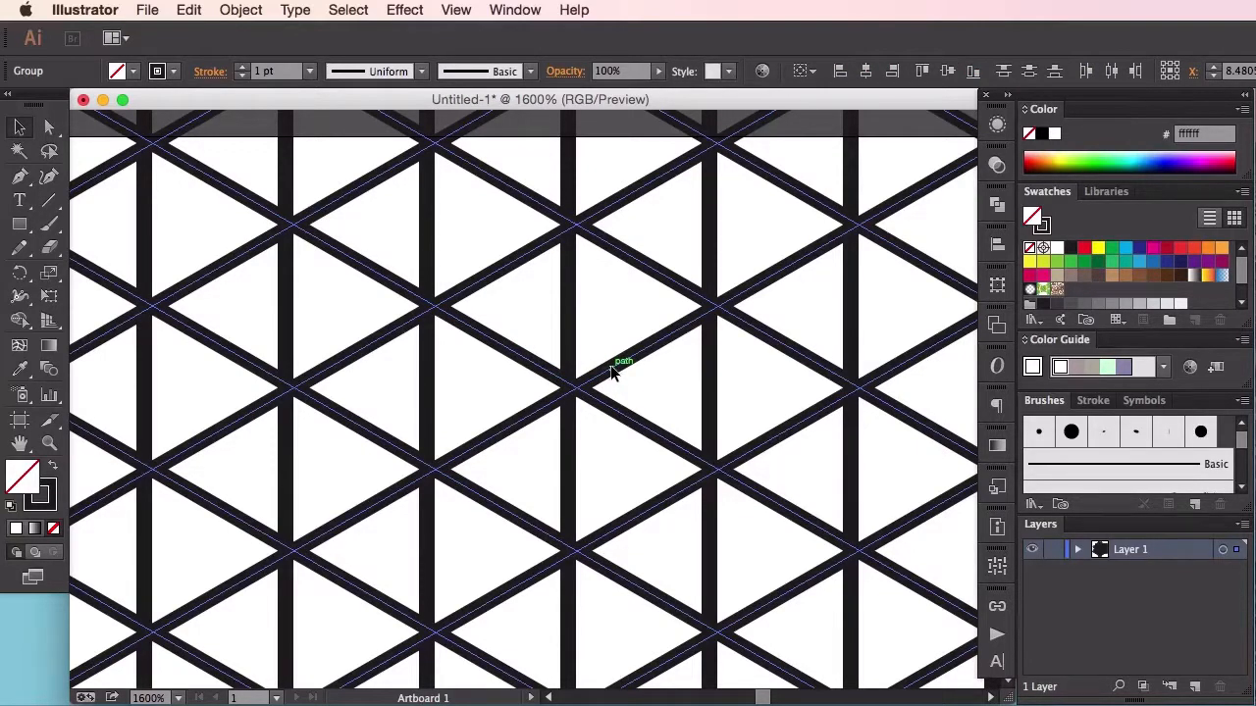
pyautogui.moveTo(610, 365); pyautogui.dragTo(605, 371)
pyautogui.keyDown('shift'); pyautogui.click(570, 340); pyautogui.keyUp('shift')
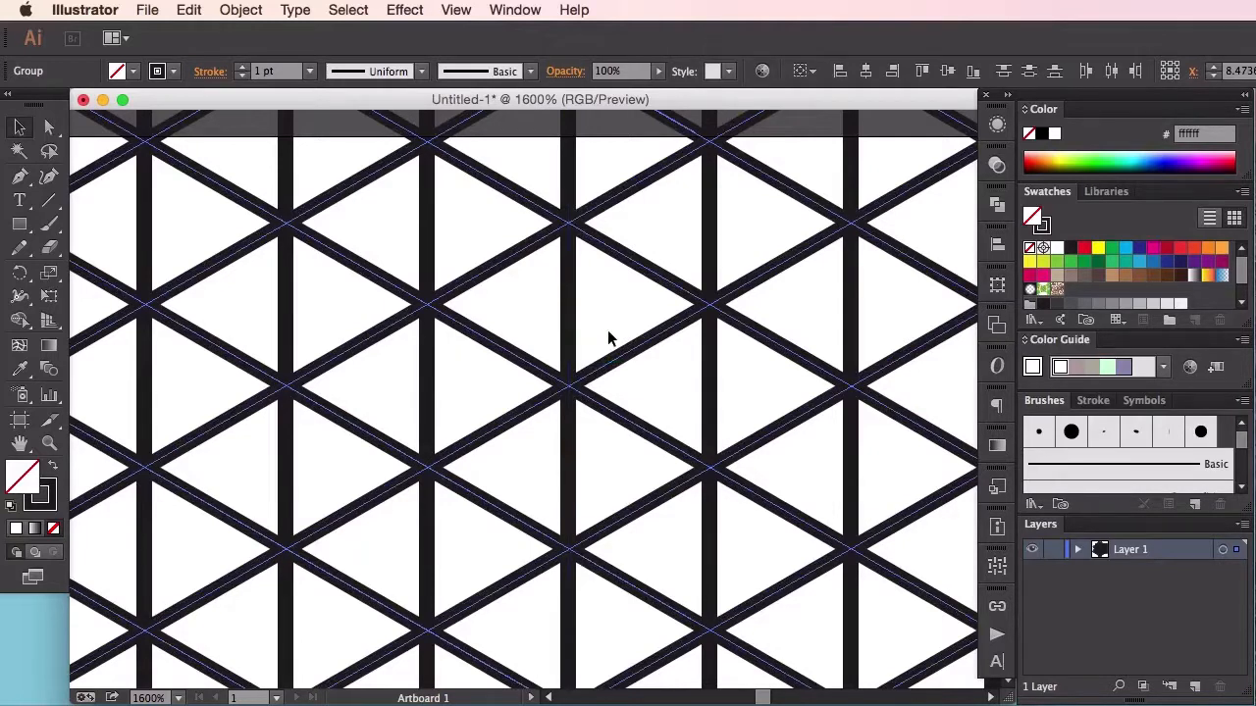
pyautogui.click(608, 330)
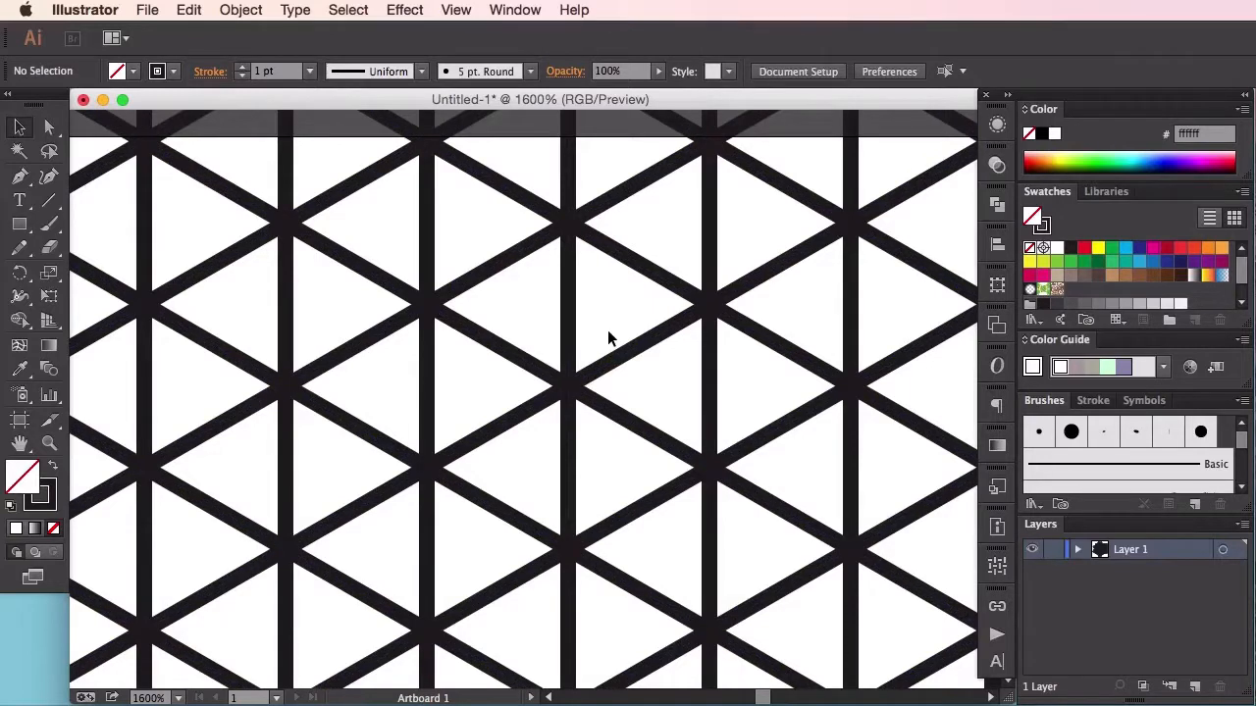
# Examine how well the triangular grid covers the whole artboard.
pyautogui.press('super+minus')
pyautogui.press('super+minus')
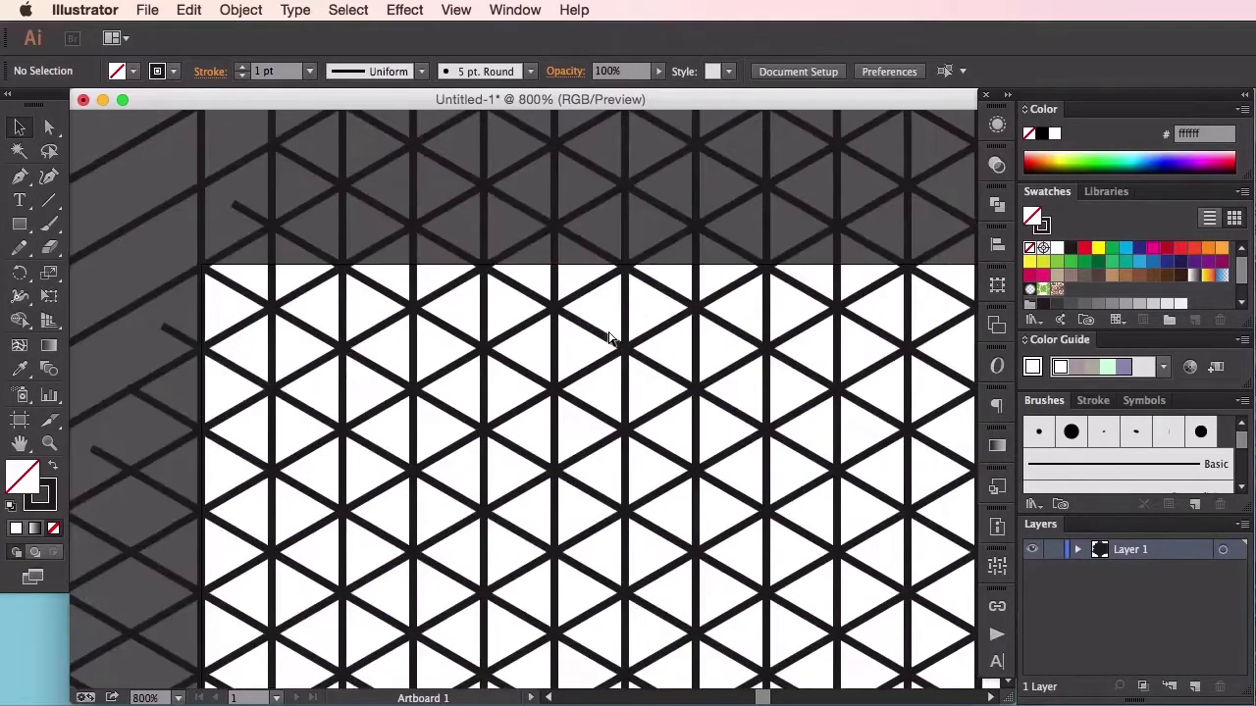
pyautogui.press('super+minus')
pyautogui.press('super+minus')
pyautogui.press('super+minus')
pyautogui.press('super+minus')
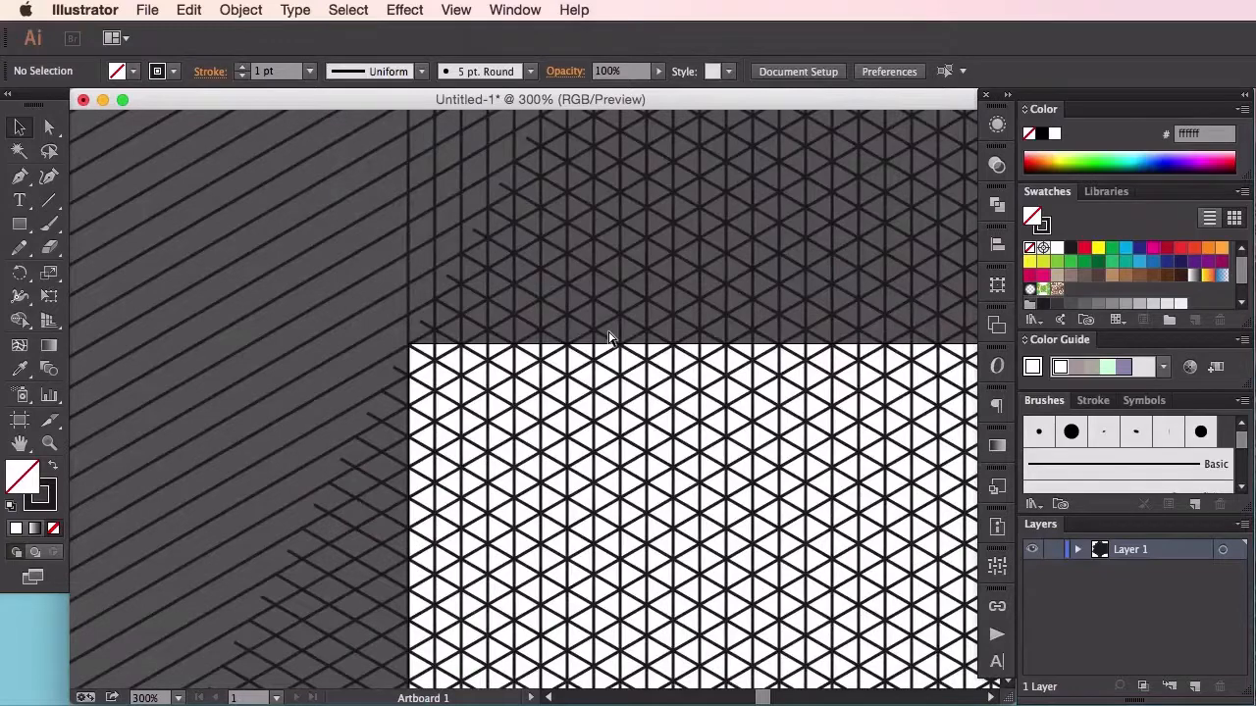
pyautogui.press('super+minus')
pyautogui.press('super+minus')
pyautogui.press('super+minus')
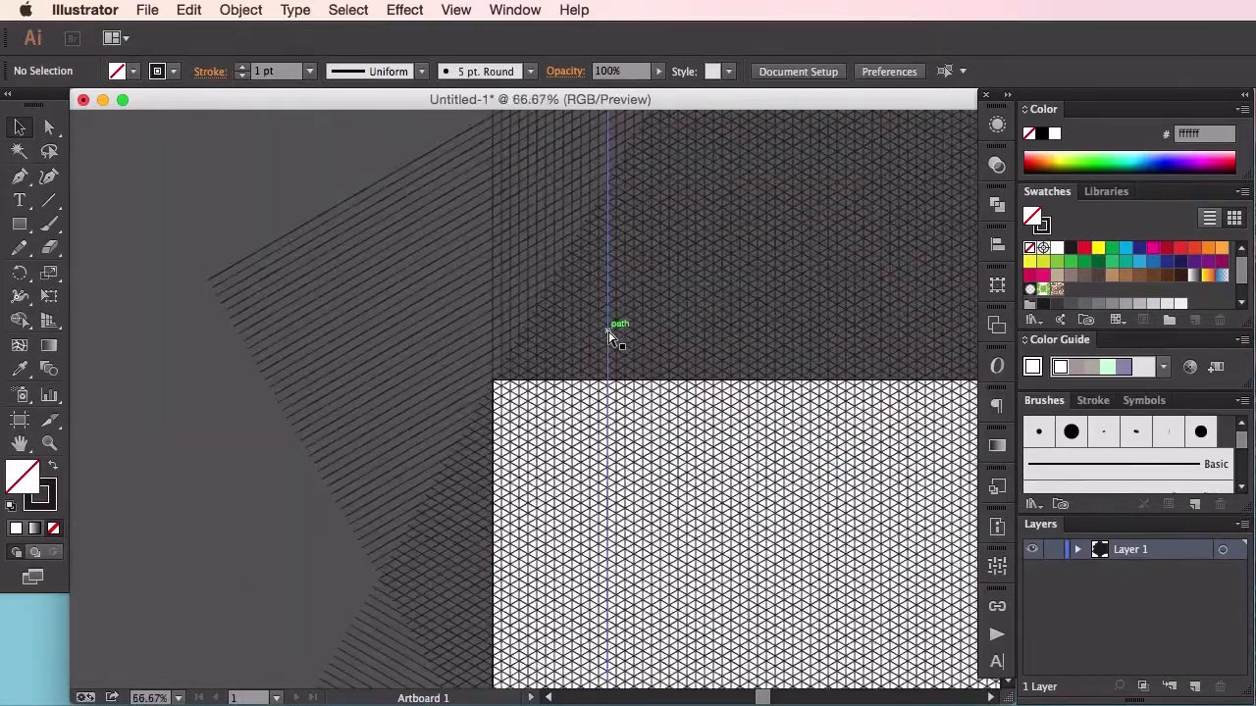
pyautogui.press('super+minus')
pyautogui.press('super+minus')
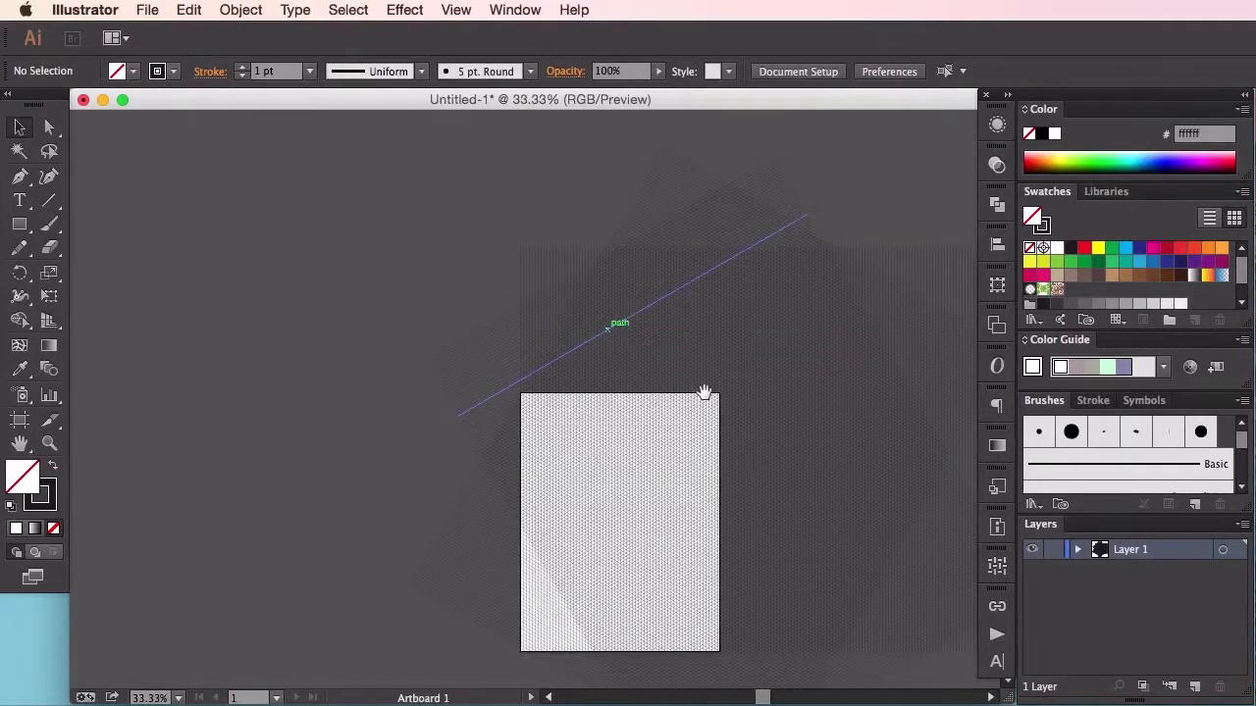
# Select all three line groups and move them together so the grid covers the whole artboard, then clear the selection.
pyautogui.moveTo(699, 388); pyautogui.dragTo(581, 319)
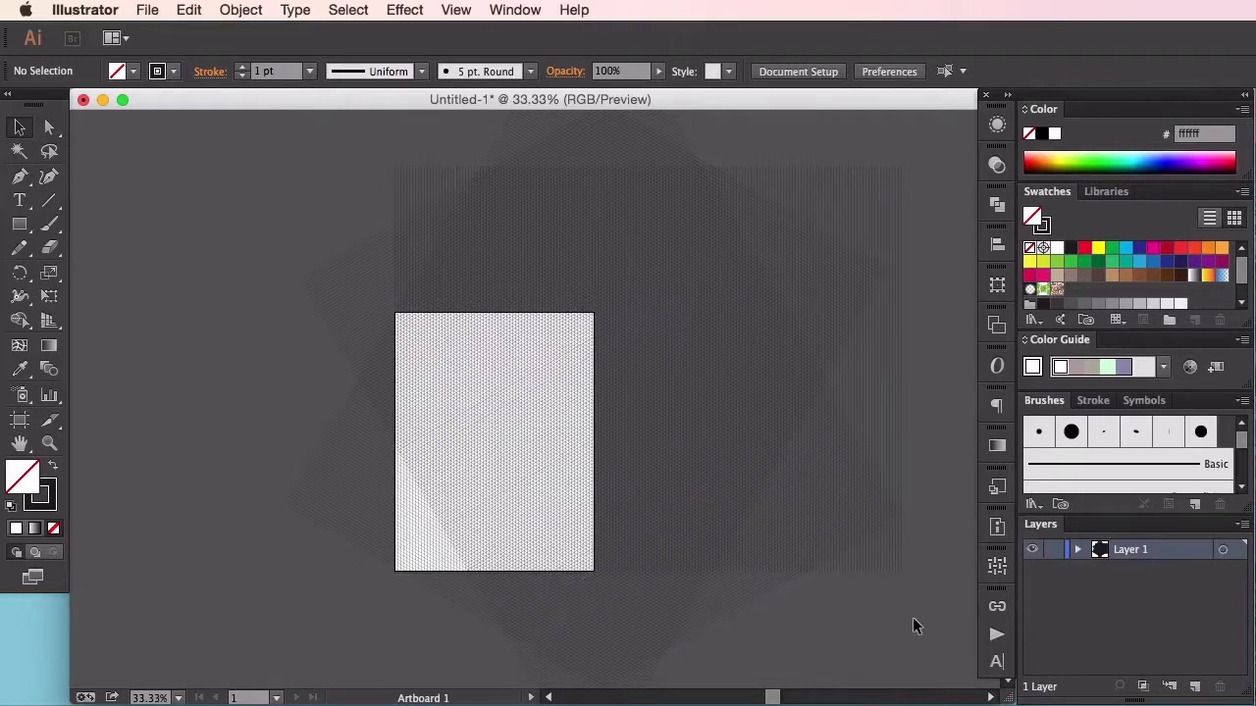
pyautogui.moveTo(912, 626); pyautogui.dragTo(220, 202)
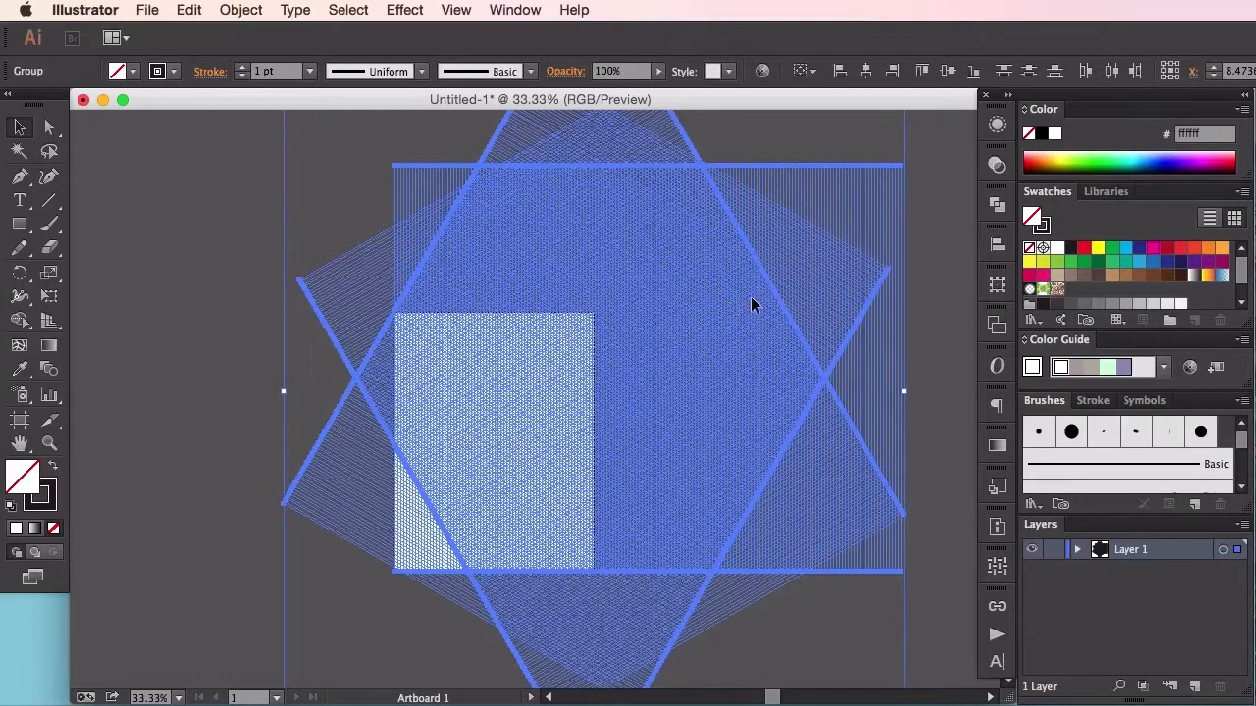
pyautogui.moveTo(740, 310); pyautogui.dragTo(638, 372)
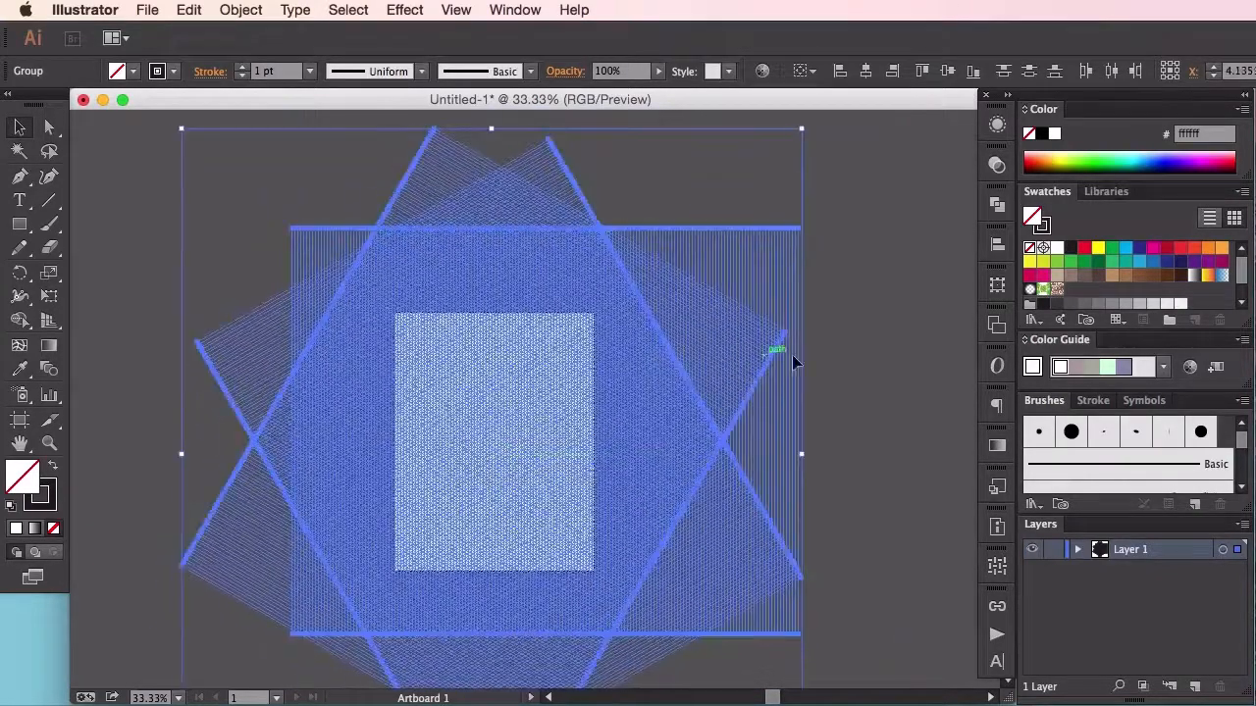
pyautogui.click(847, 354)
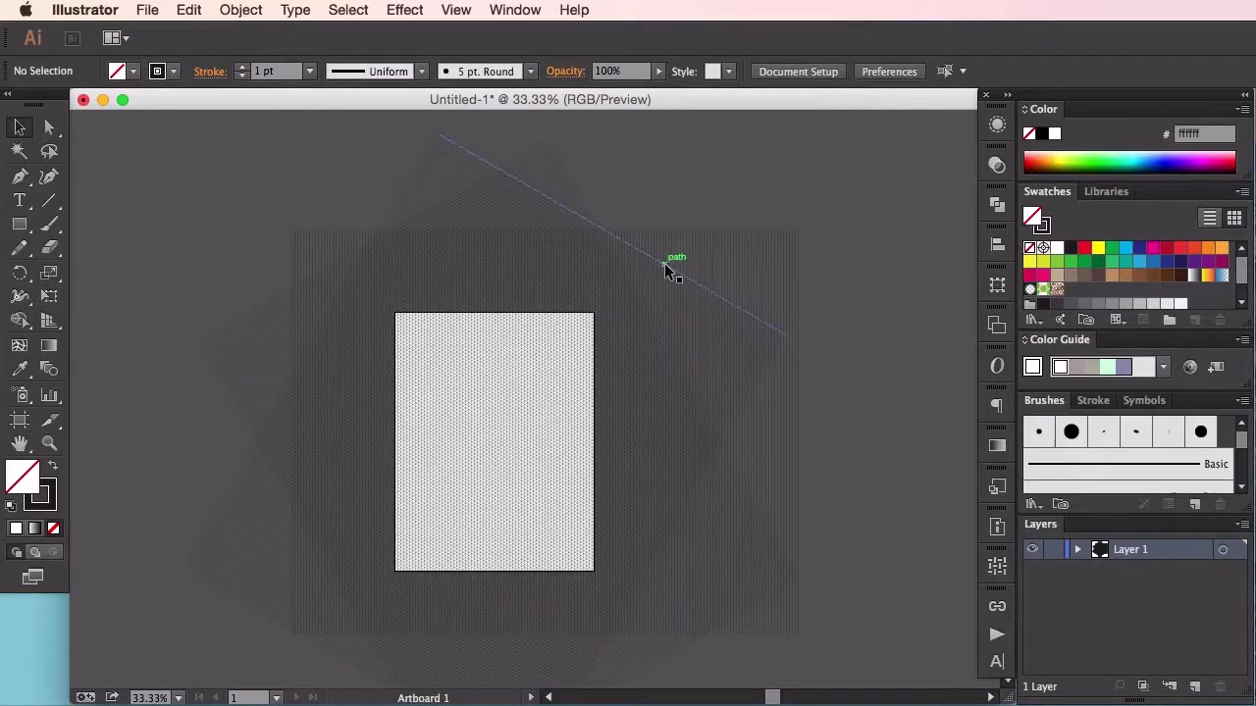
# Draw a rectangle over the artboard from corner to corner, about 8.46 in wide and 11 in high.
pyautogui.click(804, 580)
pyautogui.press('m')
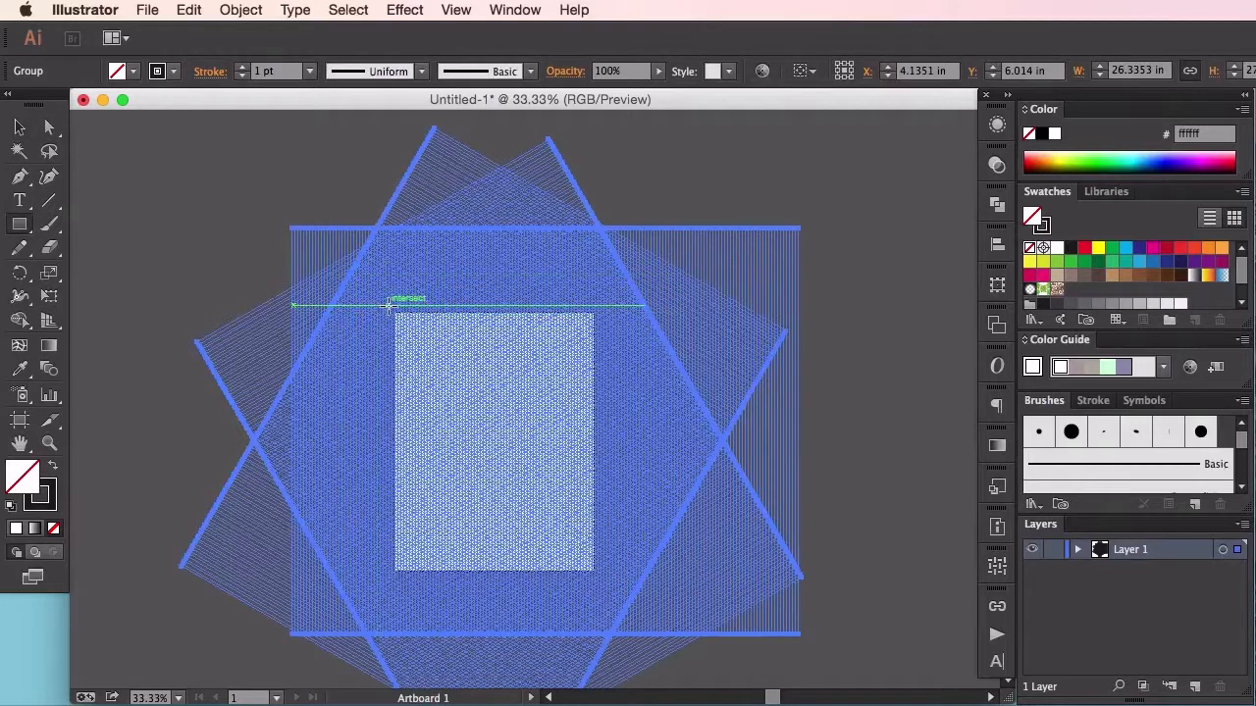
pyautogui.moveTo(397, 312); pyautogui.dragTo(594, 572)
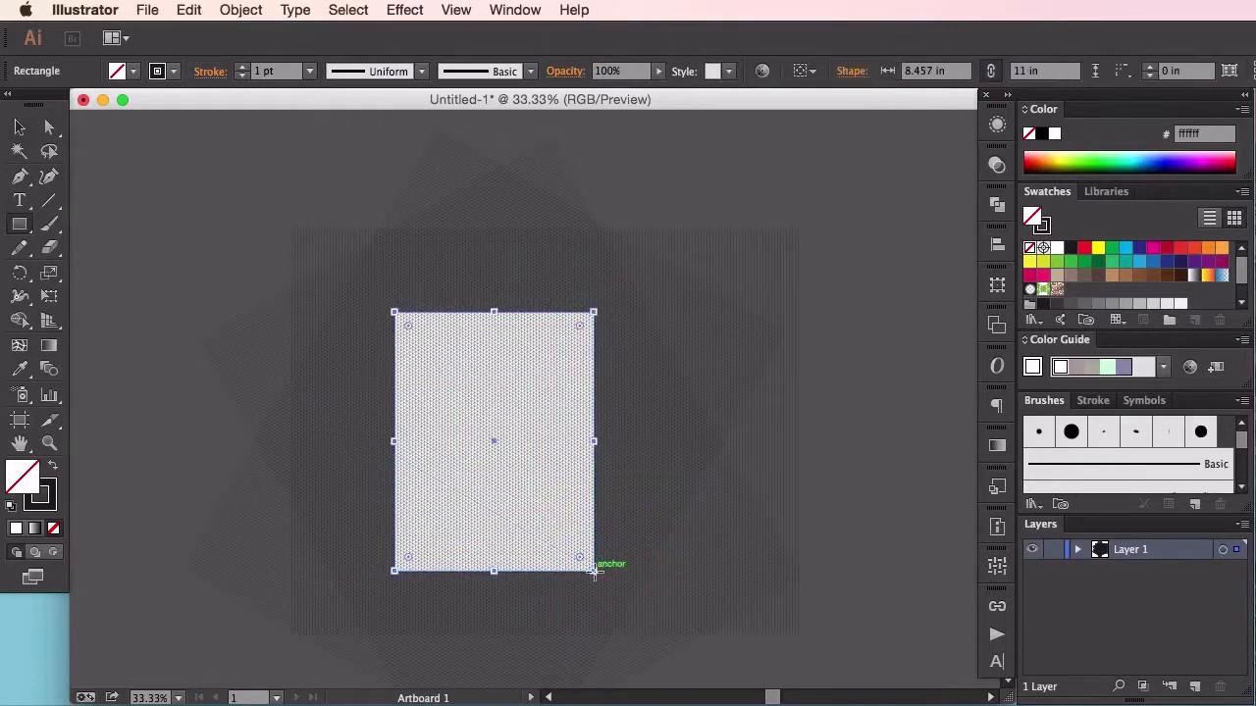
# Select the rectangle and all line groups, make a clipping mask that trims the grid to the artboard, and clear the selection.
pyautogui.click(240, 10)
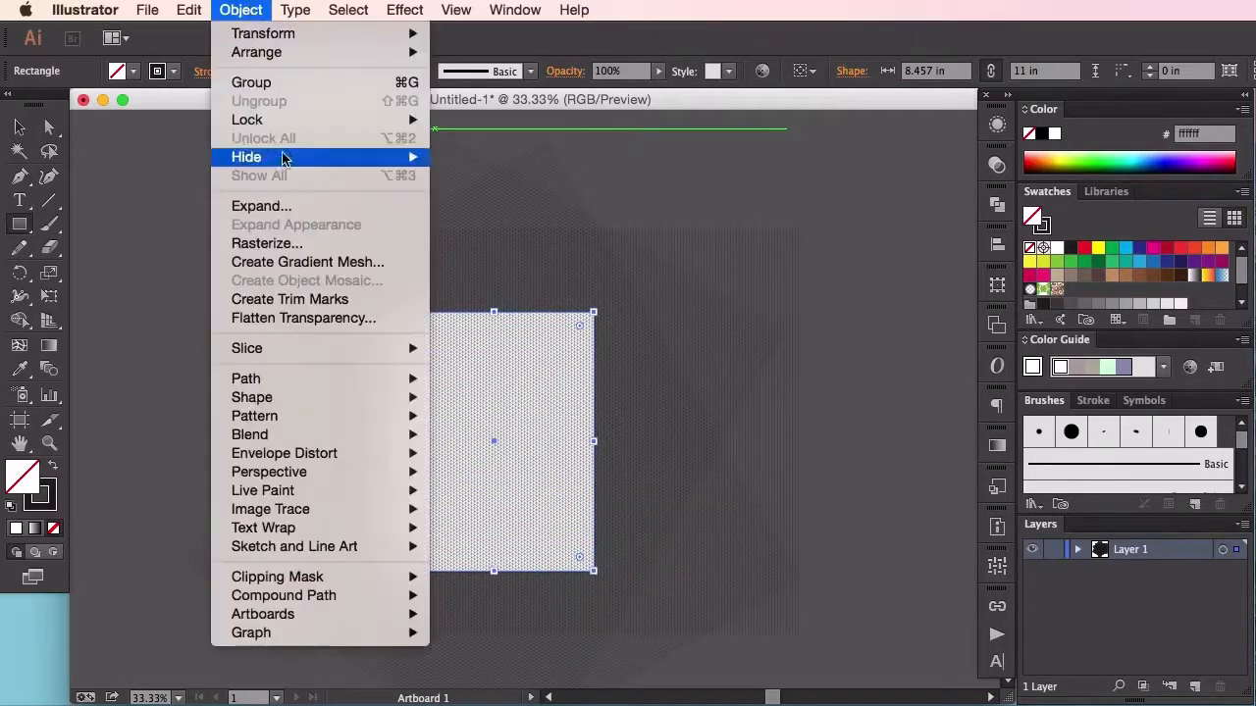
pyautogui.click(259, 176)
pyautogui.click(240, 10)
pyautogui.moveTo(336, 439)
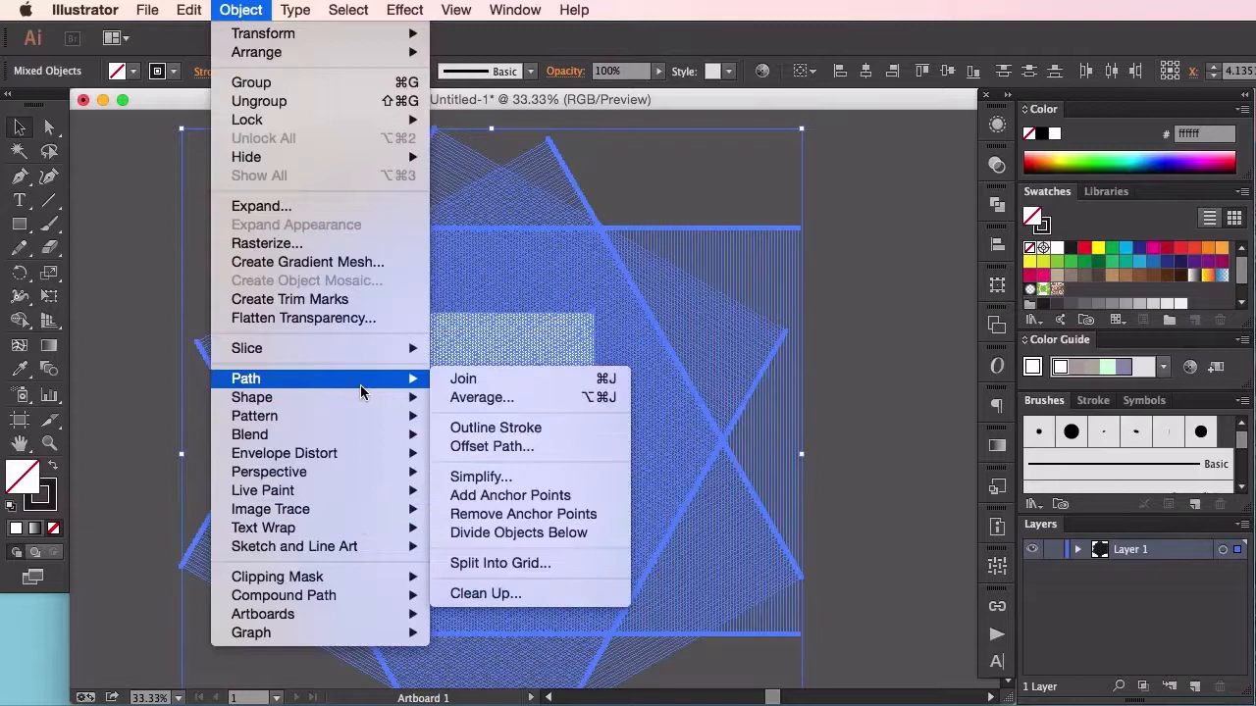
pyautogui.moveTo(388, 585)
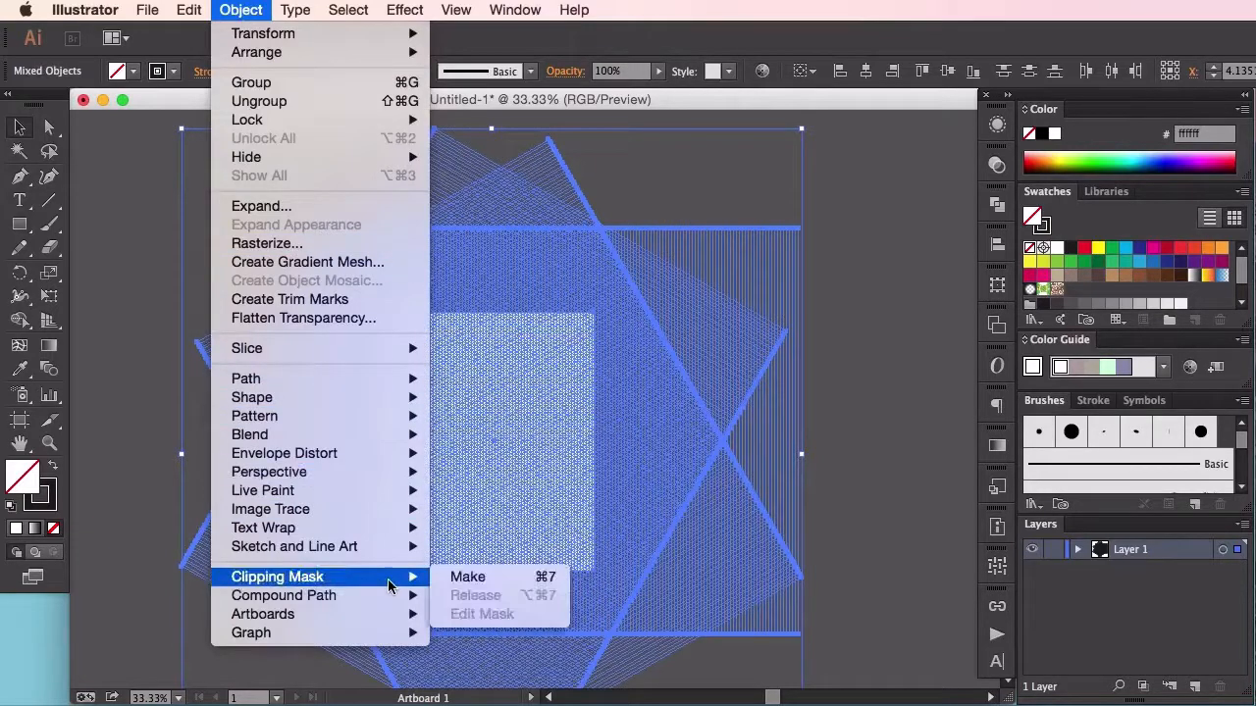
pyautogui.click(469, 579)
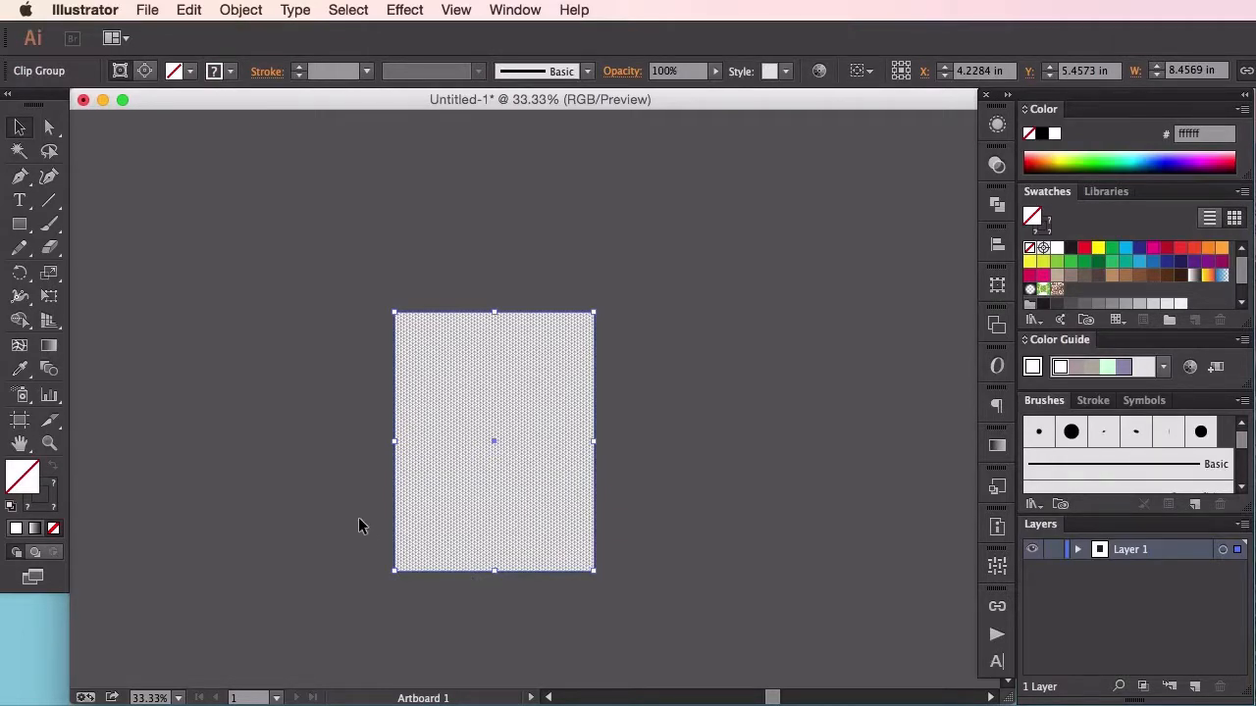
pyautogui.press('super+equal')
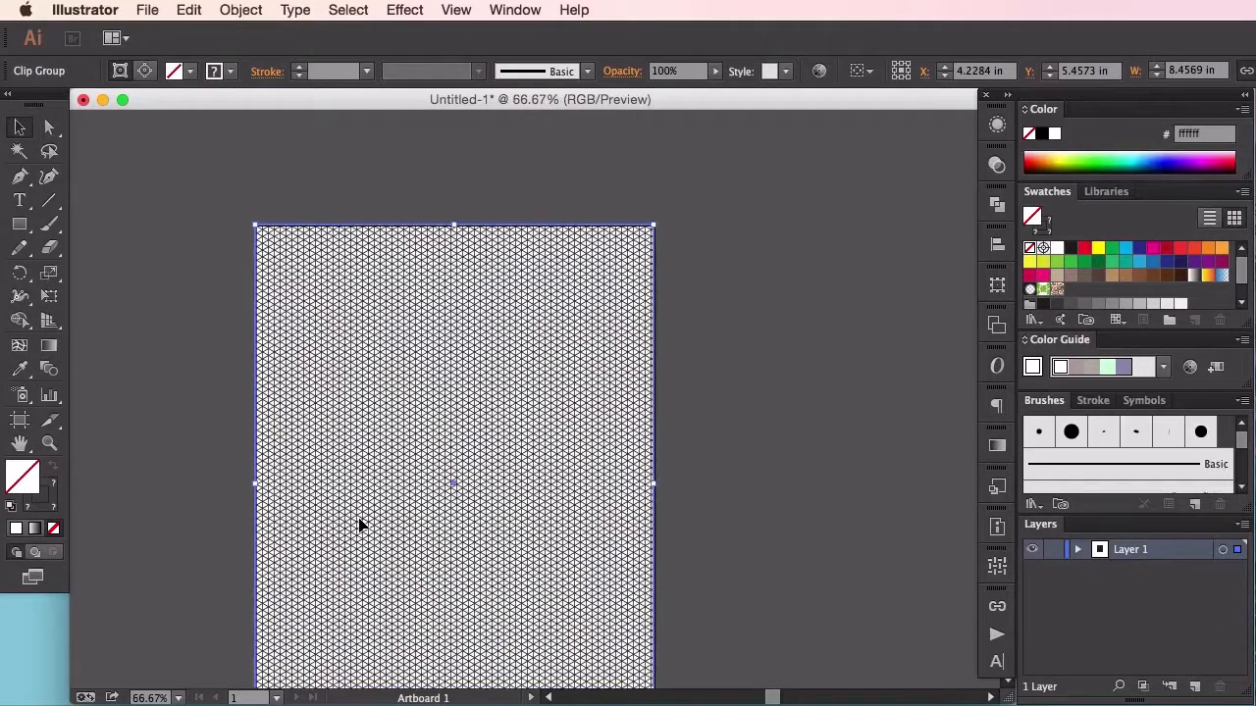
pyautogui.click(694, 437)
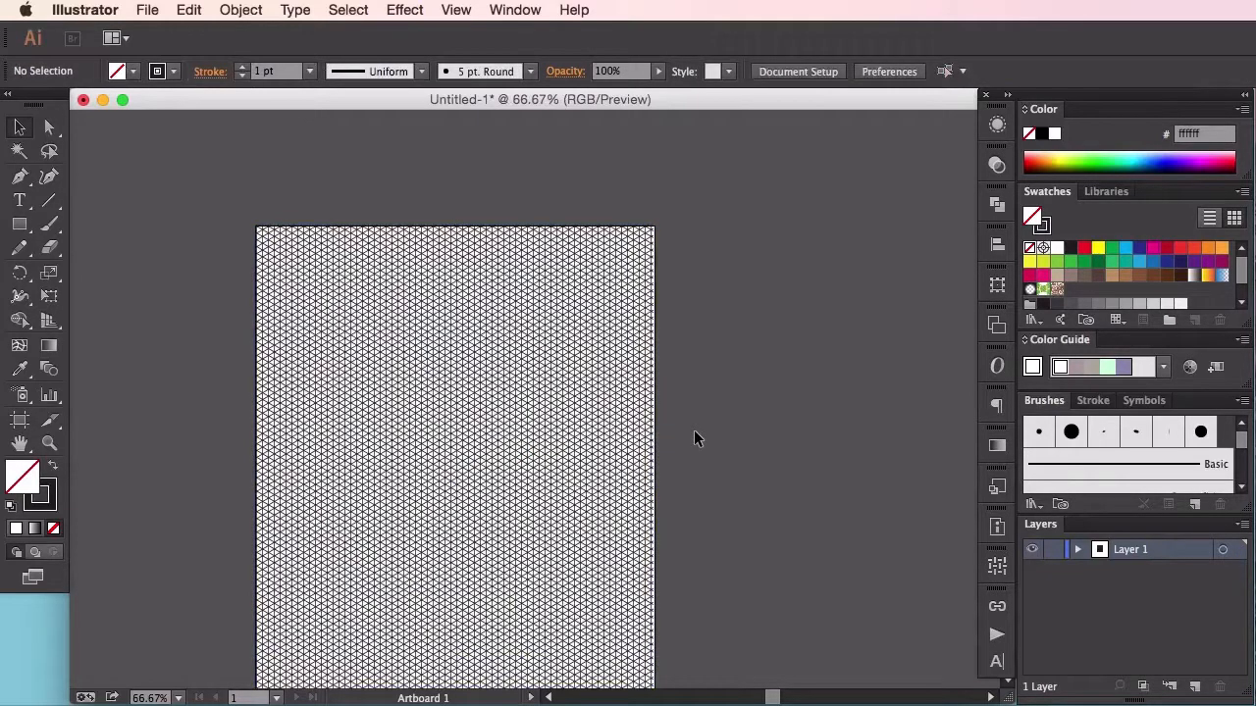
# Examine the clipped triangular grid up close around the artboard's upper edge.
pyautogui.scroll(-2, 677, 555)
pyautogui.press('super+equal')
pyautogui.press('super+equal')
pyautogui.moveTo(586, 324); pyautogui.dragTo(733, 454)
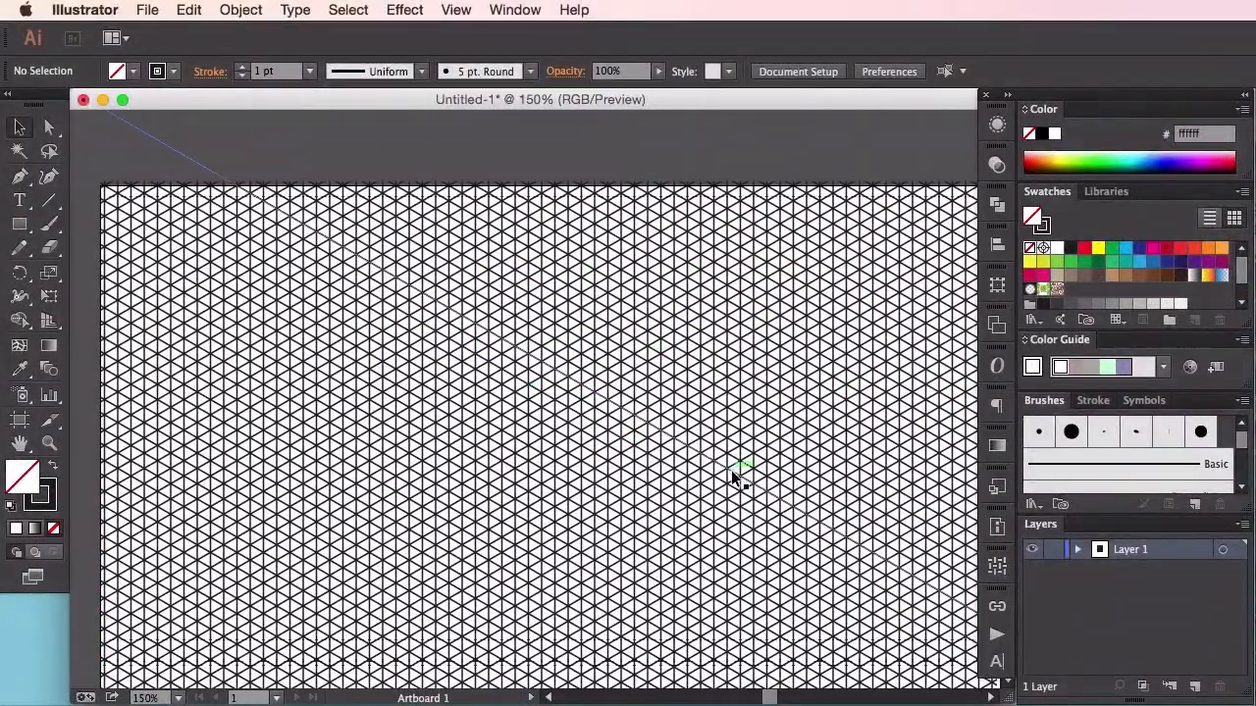